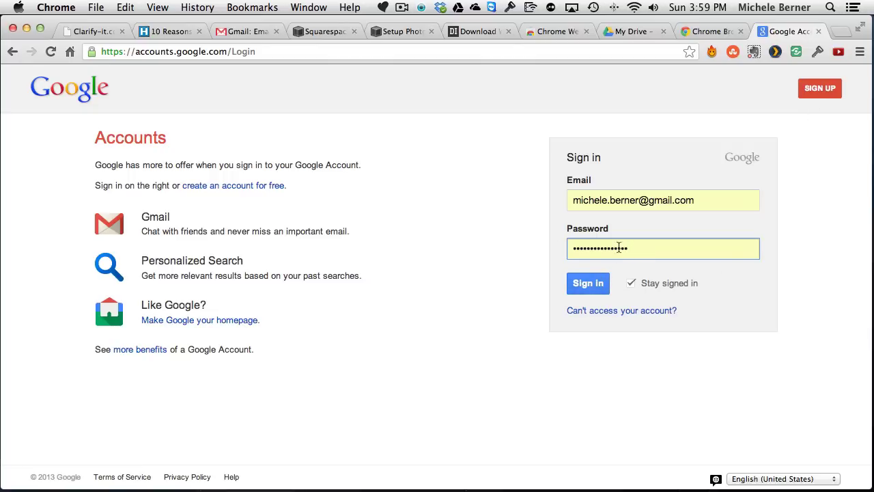
Step: Sign in to the Google account with the account password and close the account overview page
left_click_drag(625, 248, 516, 245)
key("Return")
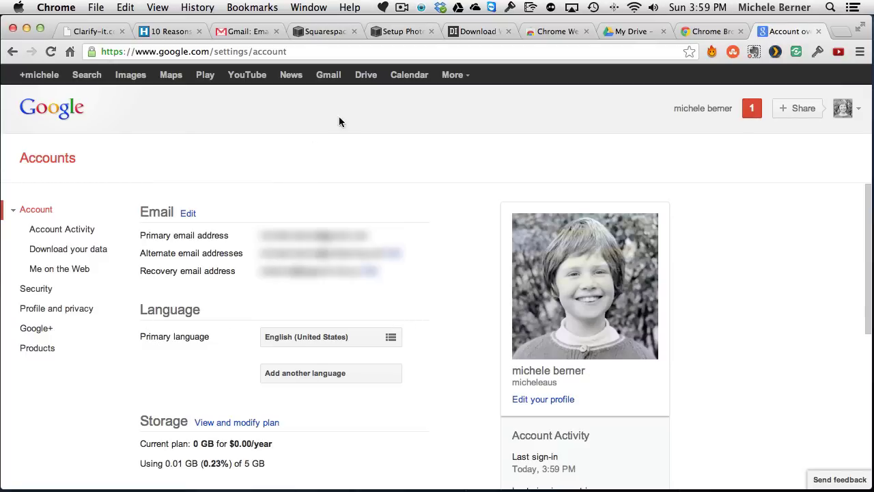
left_click(819, 31)
Step: Go back to the signed-out My Drive page and reload it with the Google account signed in
left_click(666, 34)
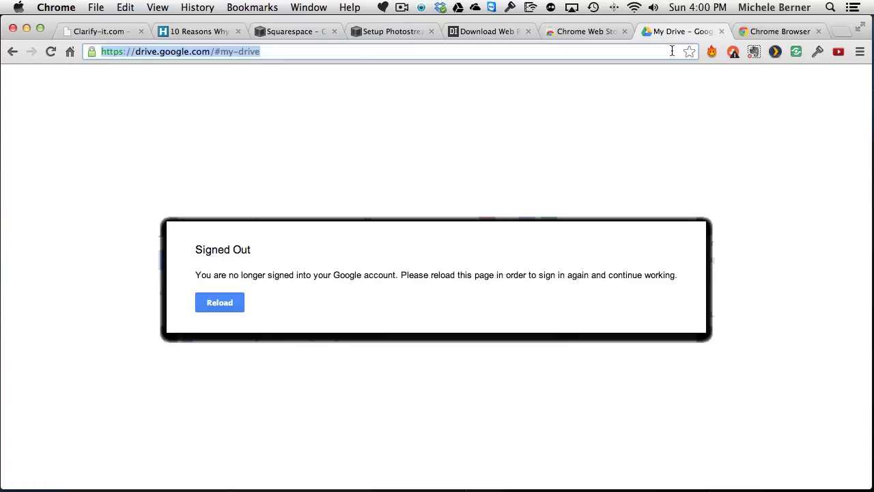
left_click(211, 304)
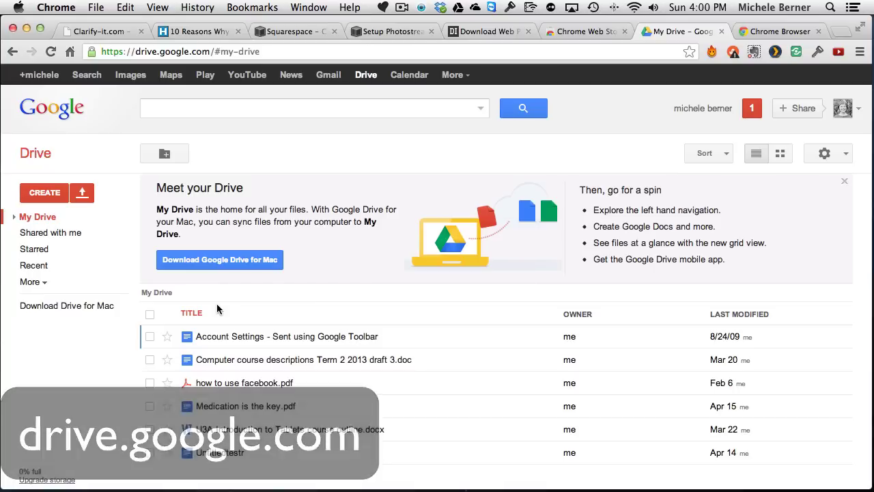
left_click(201, 264)
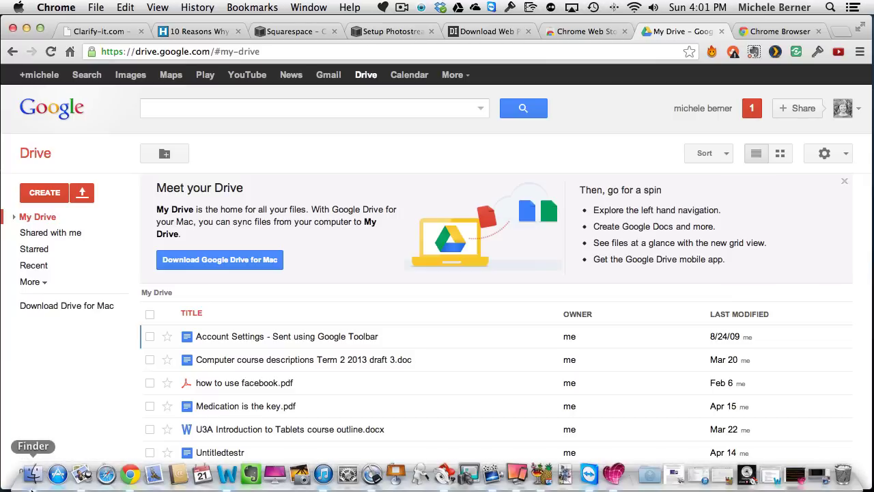
Step: Switch to Finder, place its window beside the online file list and show the local Google Drive folder
left_click(32, 475)
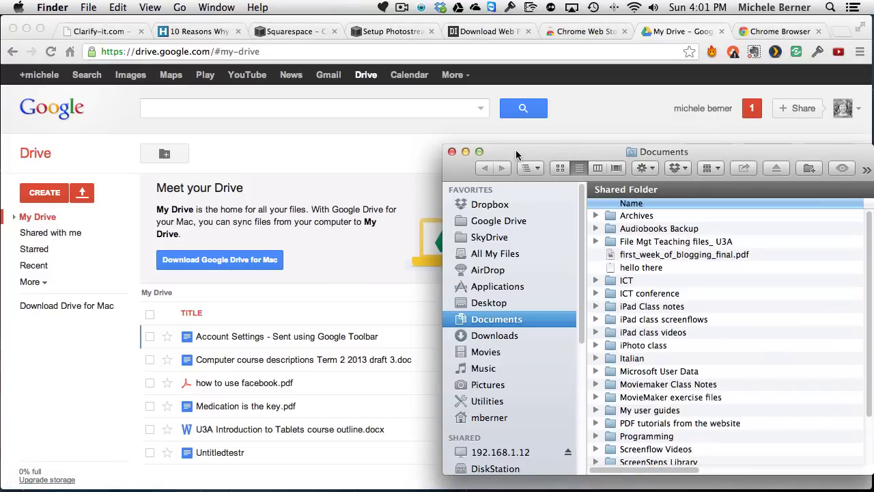
left_click_drag(516, 149, 470, 109)
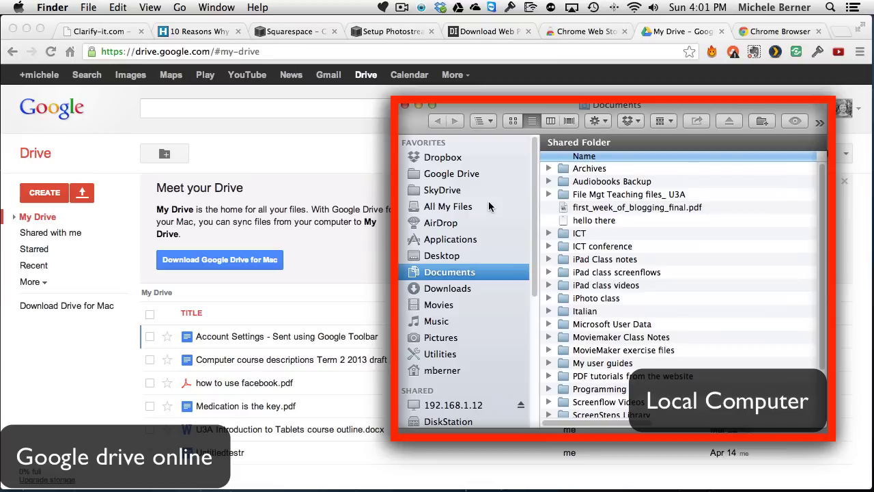
left_click(451, 175)
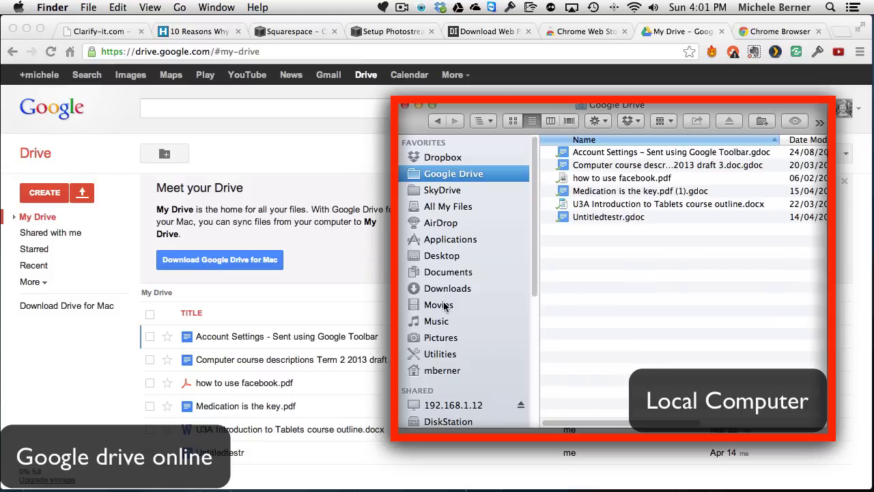
Step: Copy IMG_0031.jpg from the Lovey folder inside Pictures
left_click(437, 339)
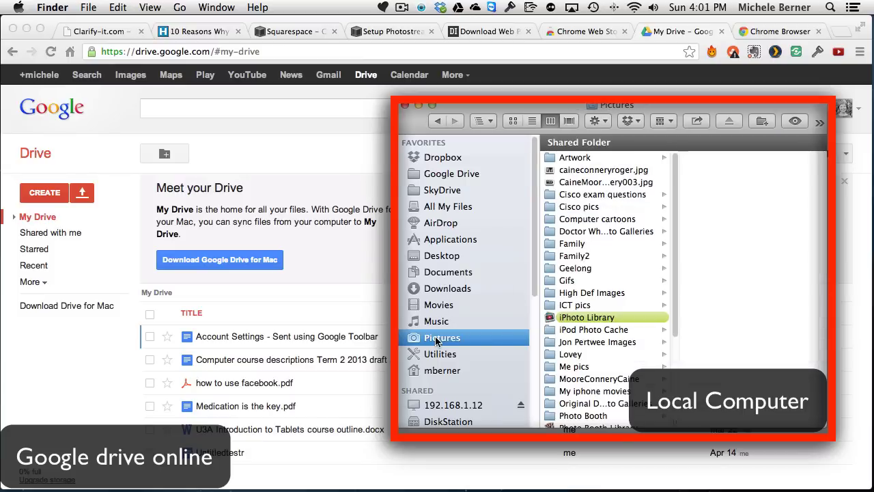
left_click(567, 355)
left_click(717, 281)
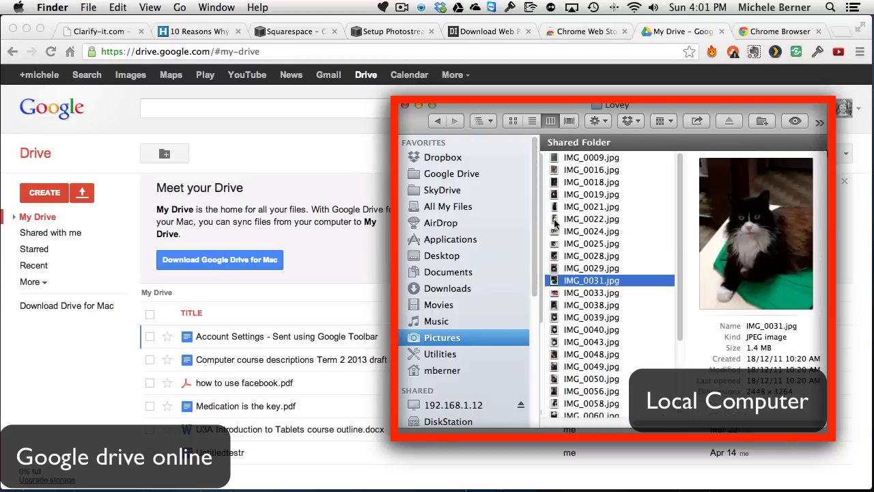
right_click(586, 281)
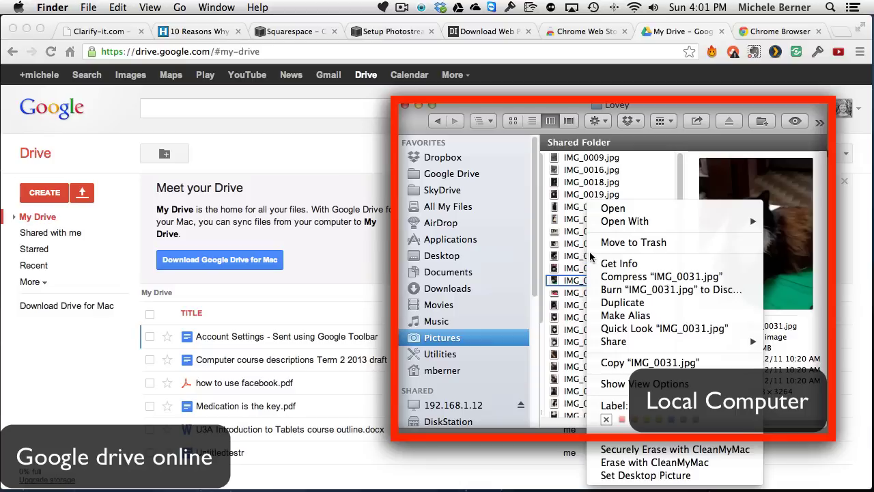
left_click(608, 369)
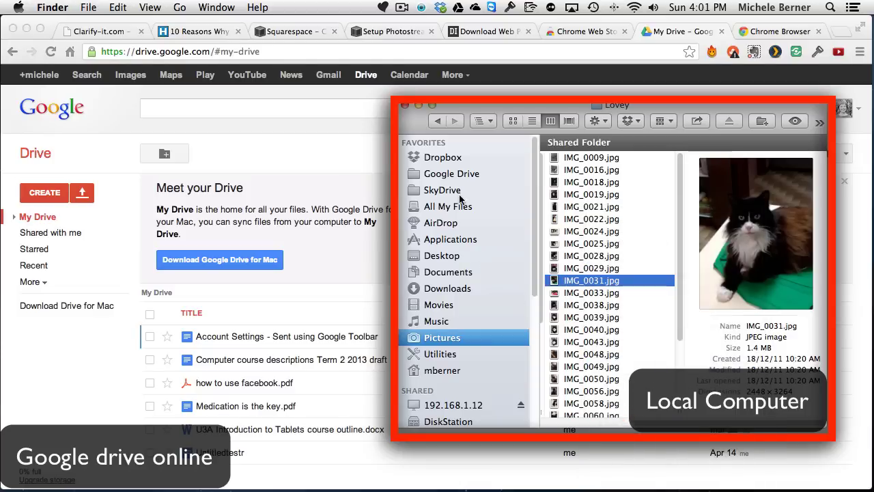
Step: Paste the copied image into the local Google Drive folder
left_click(441, 174)
right_click(567, 262)
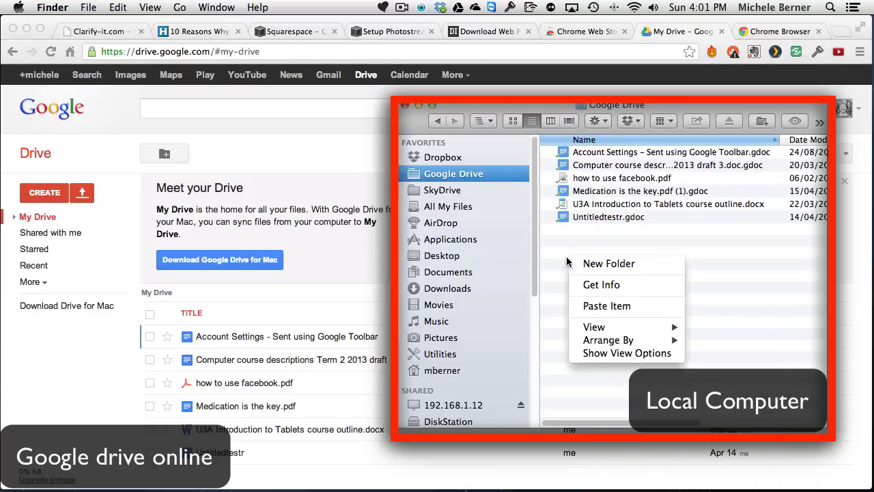
left_click(606, 306)
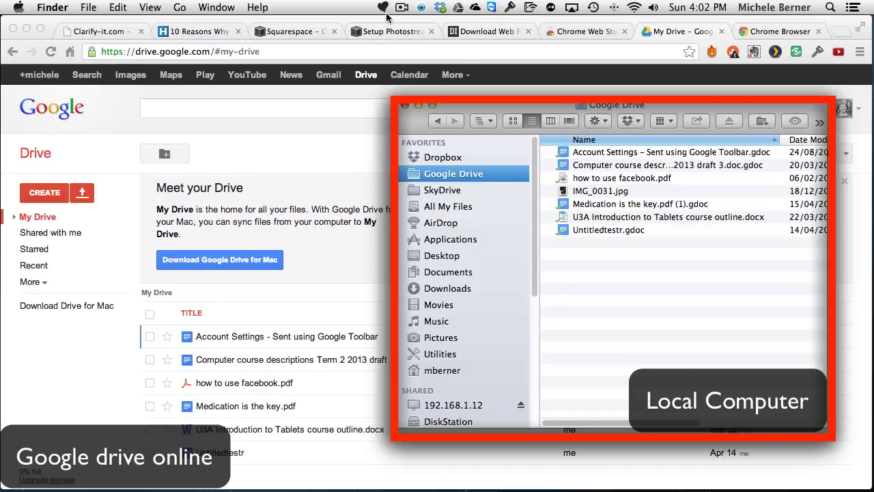
Step: Check the Google Drive sync status and look over the files in the local Google Drive folder
left_click(458, 8)
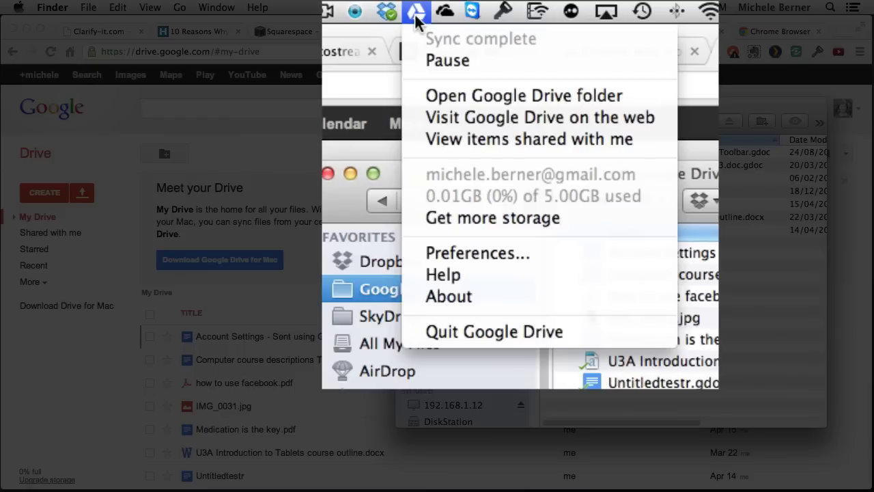
left_click(595, 273)
right_click(606, 270)
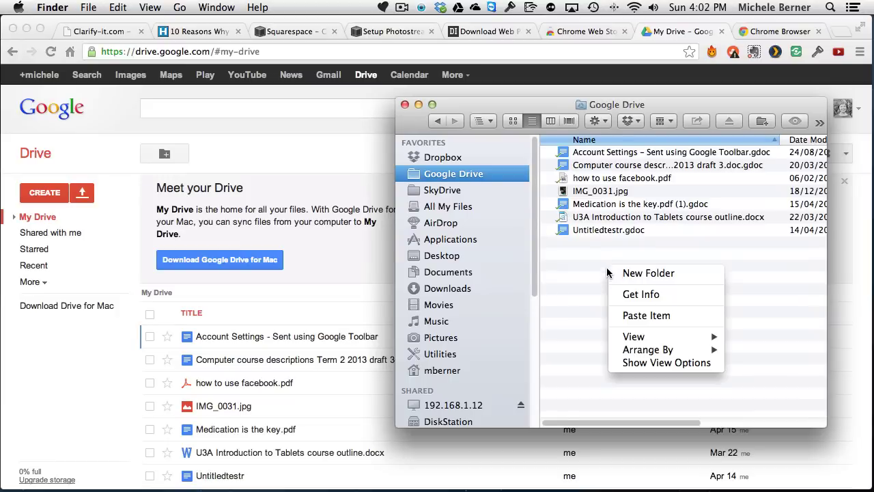
left_click(589, 311)
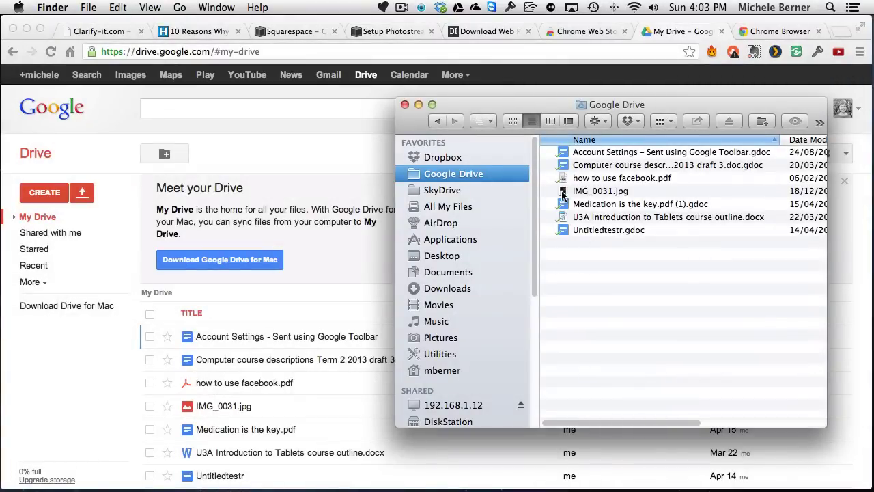
Step: View the Dropbox folder and the Google Drive folder in Finder, and close the Finder window
left_click(437, 158)
left_click(437, 175)
left_click(405, 104)
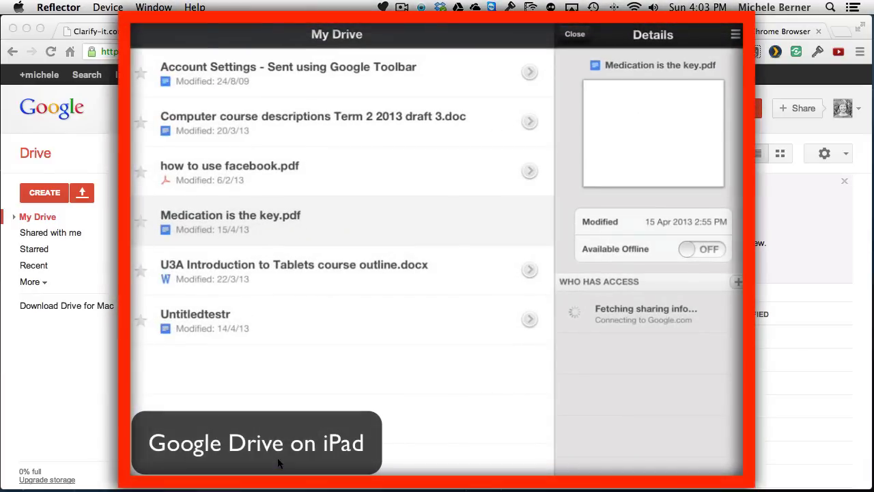
Step: Reopen the local Google Drive folder in Finder, compare it with the iPad's My Drive list and close it
mouse_move(60, 485)
left_click(34, 478)
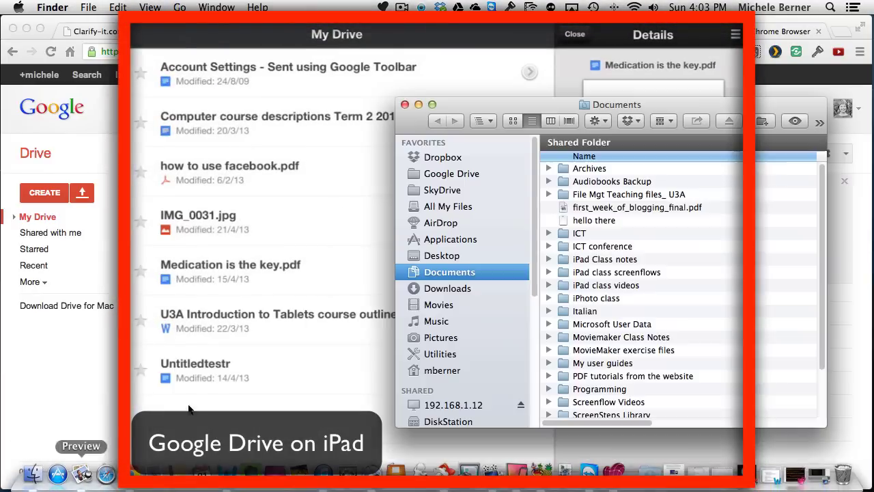
left_click(437, 173)
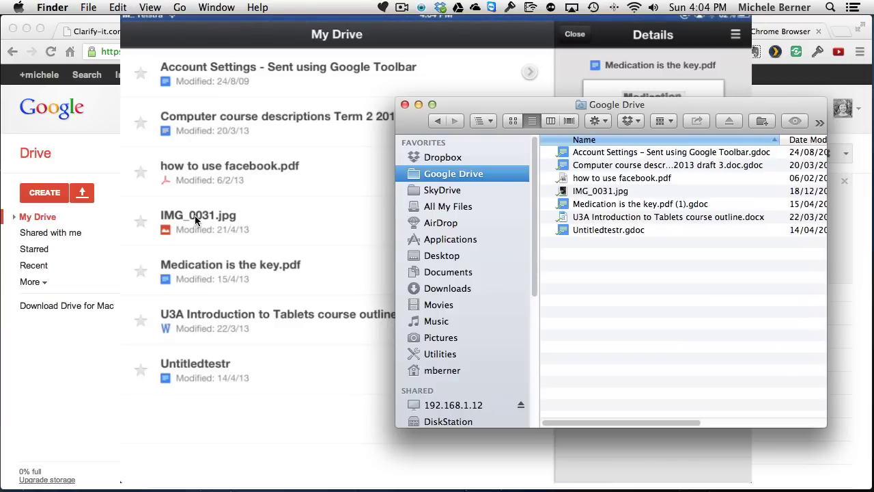
left_click(405, 105)
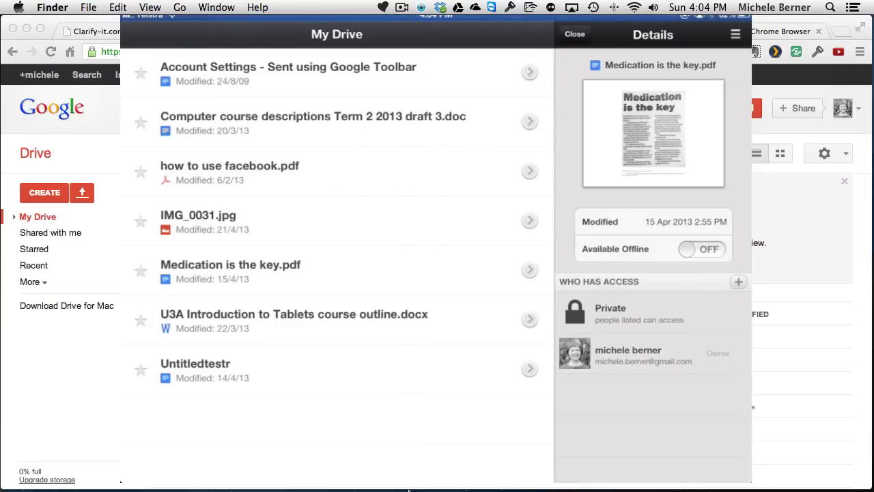
Step: Minimise the desktop Chrome window to leave the mirrored iPad browser in view
mouse_move(418, 486)
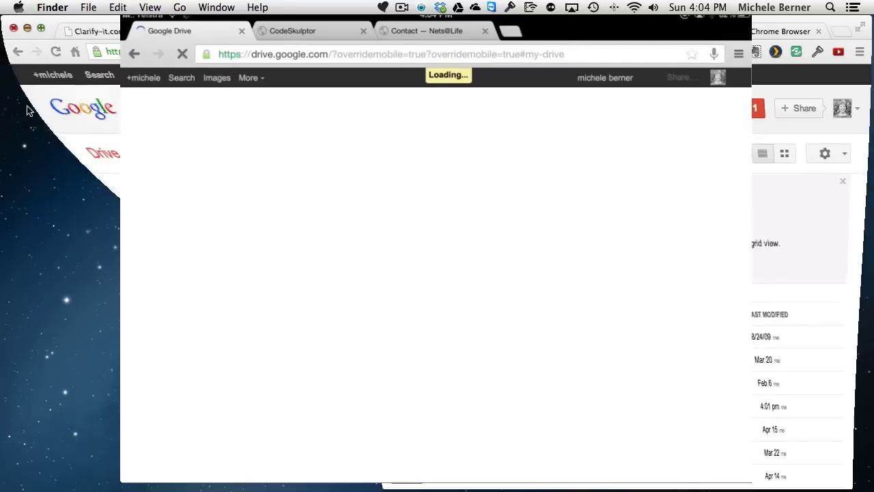
left_click(26, 28)
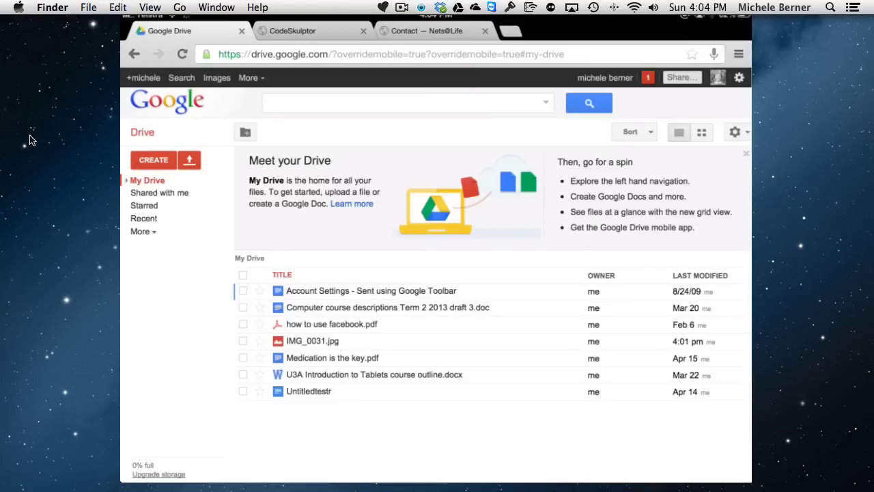
left_click(412, 33)
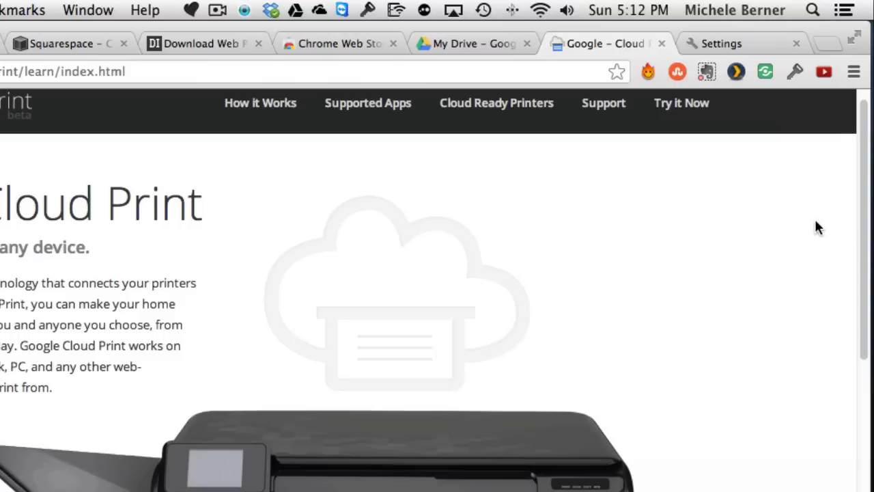
Step: Open Chrome's settings and show the advanced settings down to the Google Cloud Print section
left_click(855, 74)
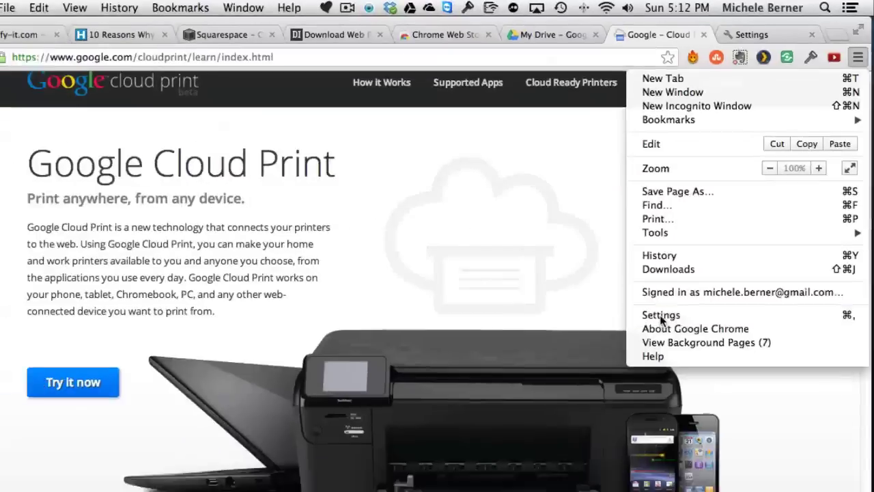
left_click(610, 393)
scroll(440, 358, "down", 5)
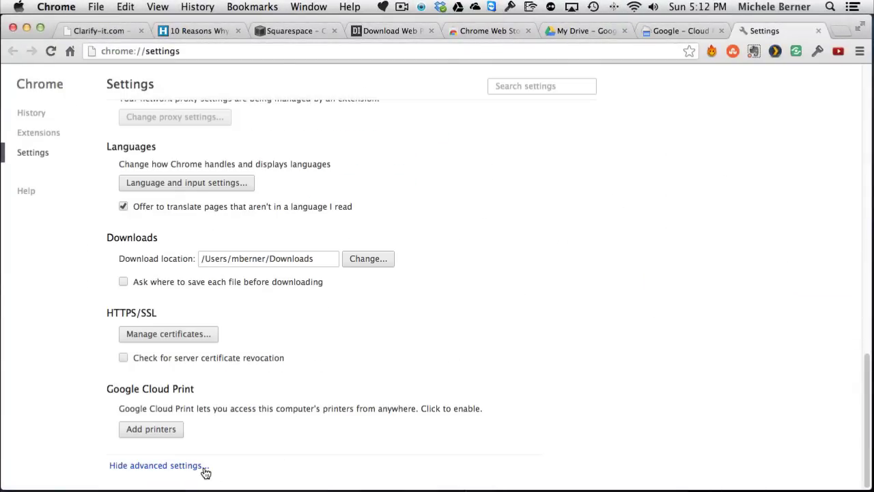
left_click(181, 466)
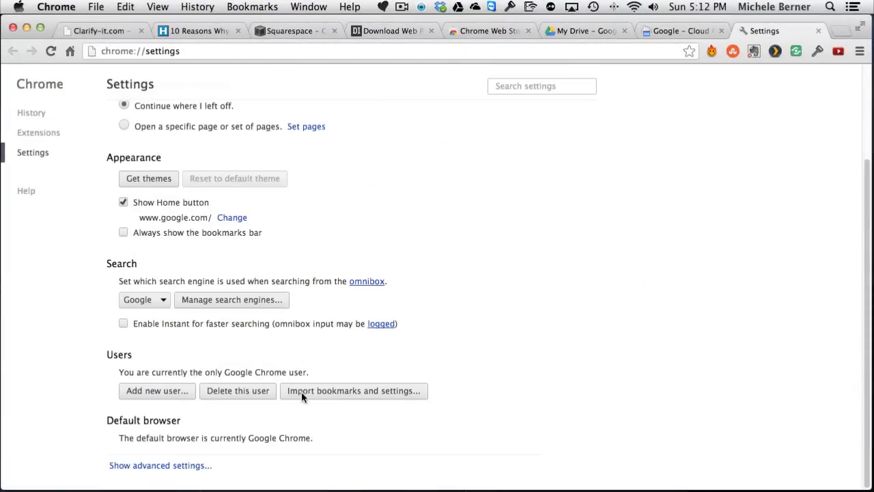
left_click(147, 471)
scroll(366, 437, "down", 4)
scroll(367, 444, "down", 8)
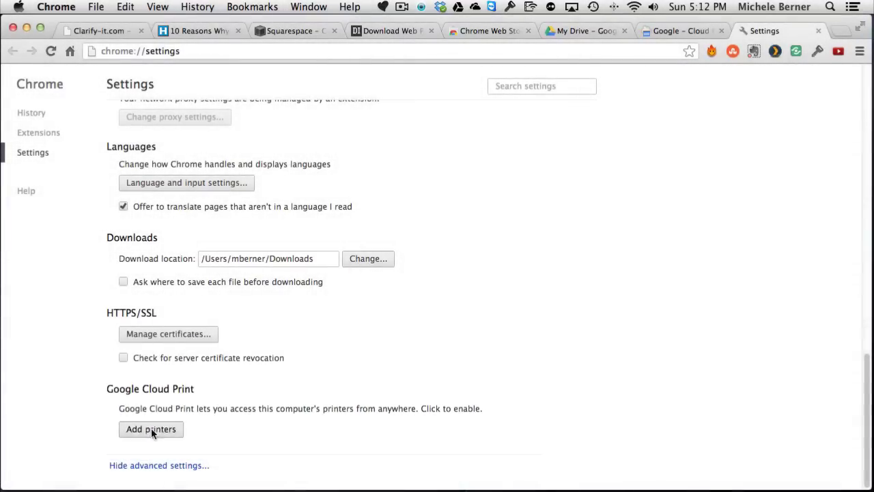
Step: Add the computer's printers to Google Cloud Print and open the page for managing them
left_click(152, 374)
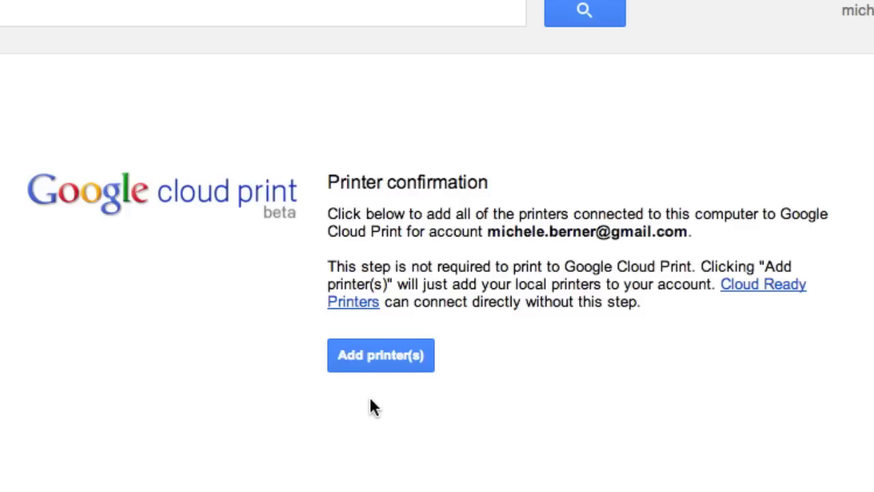
left_click(362, 355)
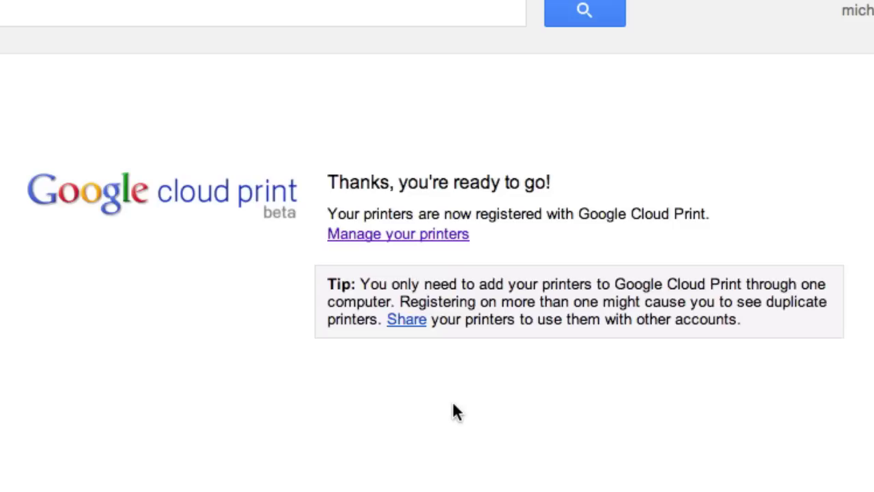
left_click(374, 236)
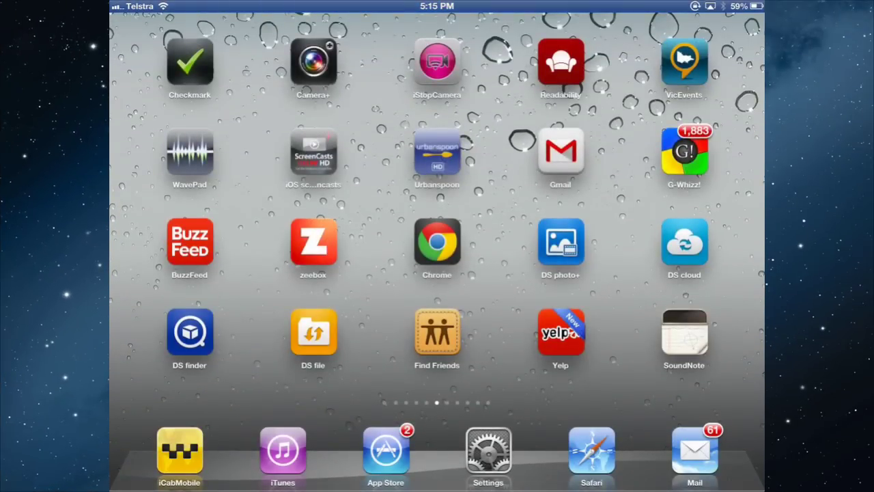
Step: Switch to Chrome on the iPad, open the iPad Advanced article Play Region-Blocked TV and read down to the VPN section
left_click(438, 241)
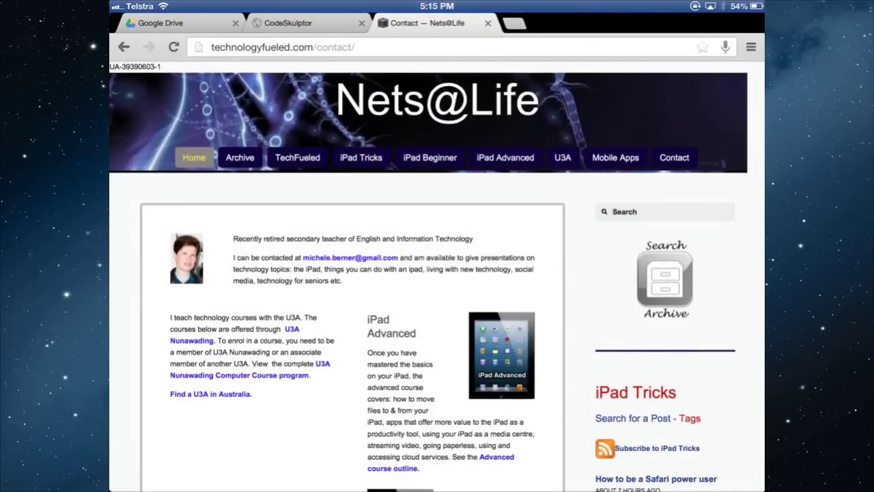
left_click(505, 157)
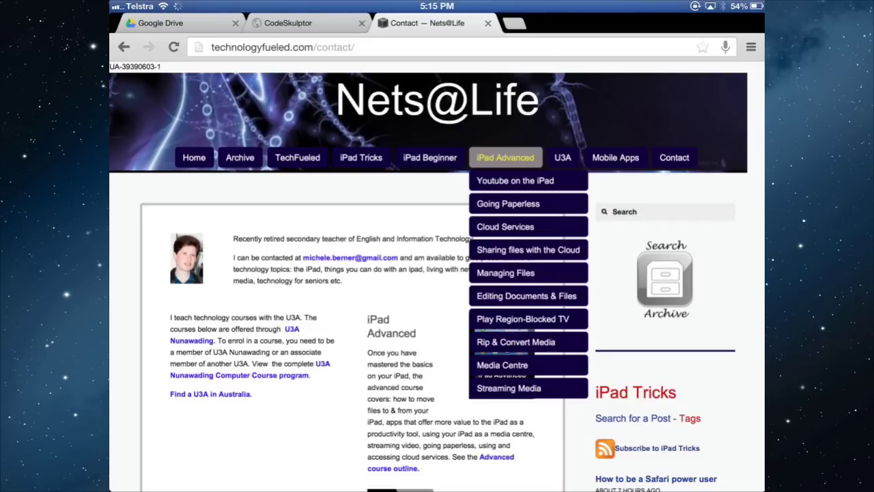
left_click(523, 319)
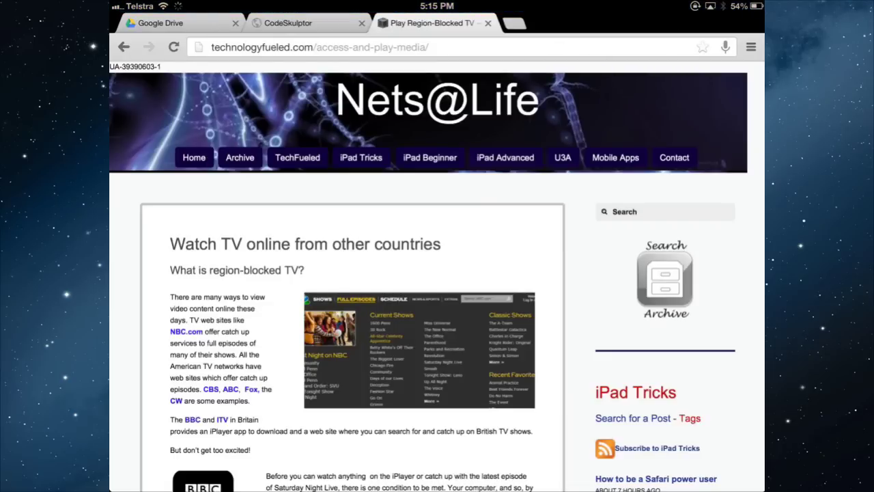
scroll(437, 274, "down", 3)
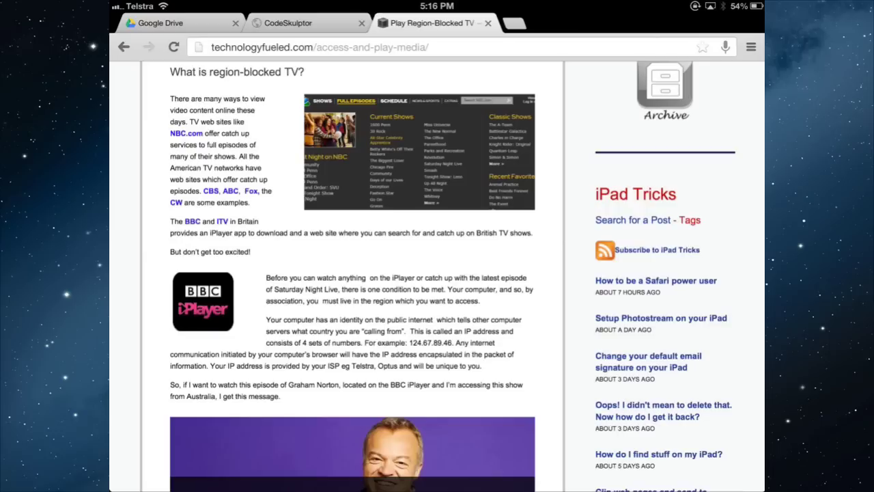
scroll(352, 273, "down", 10)
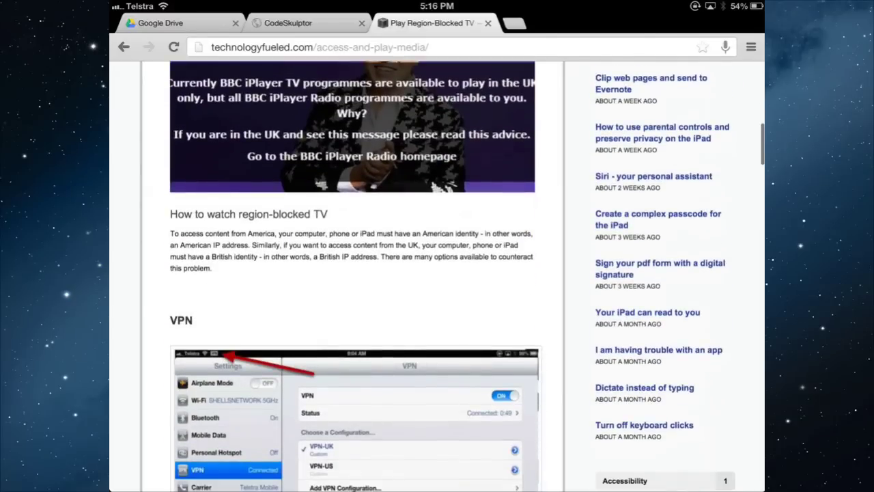
Step: Return to the start of the region-blocked TV article and choose AirPrint as its printing method
scroll(352, 273, "down", 3)
scroll(353, 273, "up", 10)
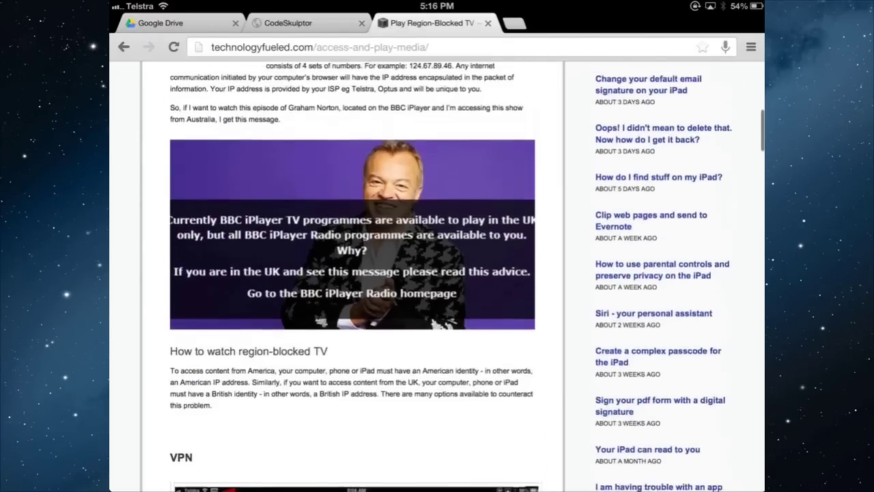
scroll(437, 273, "up", 5)
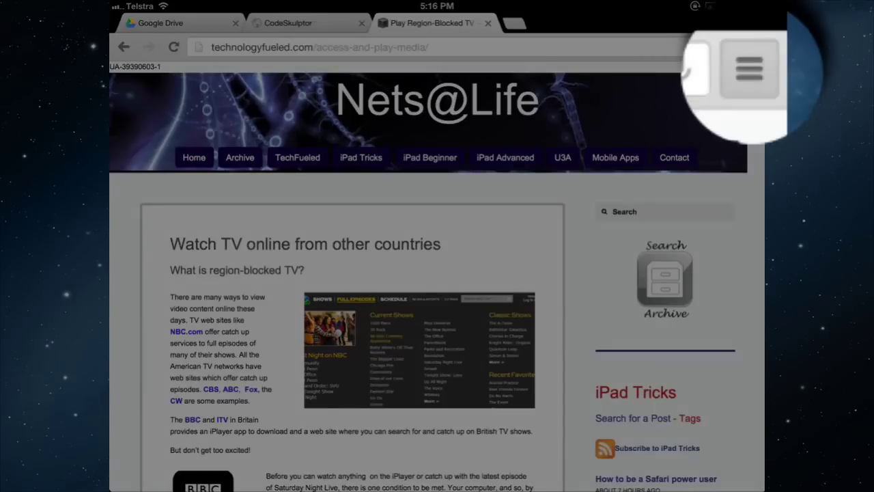
left_click(777, 47)
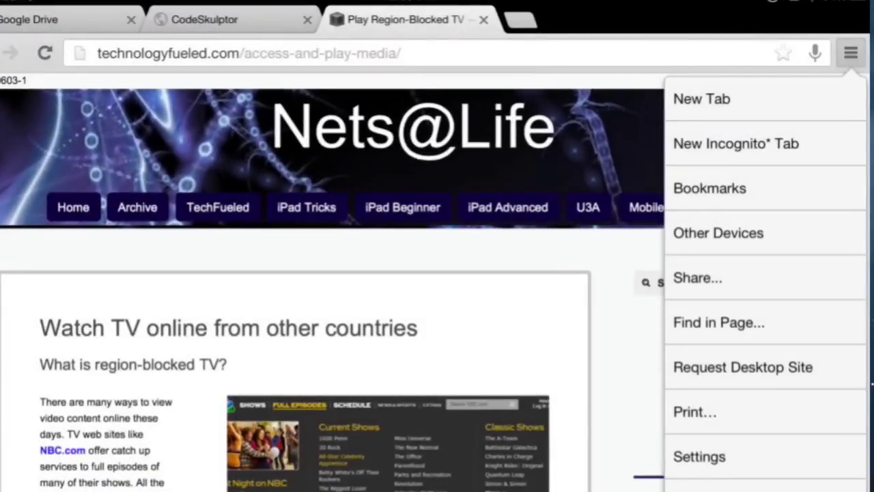
left_click(695, 412)
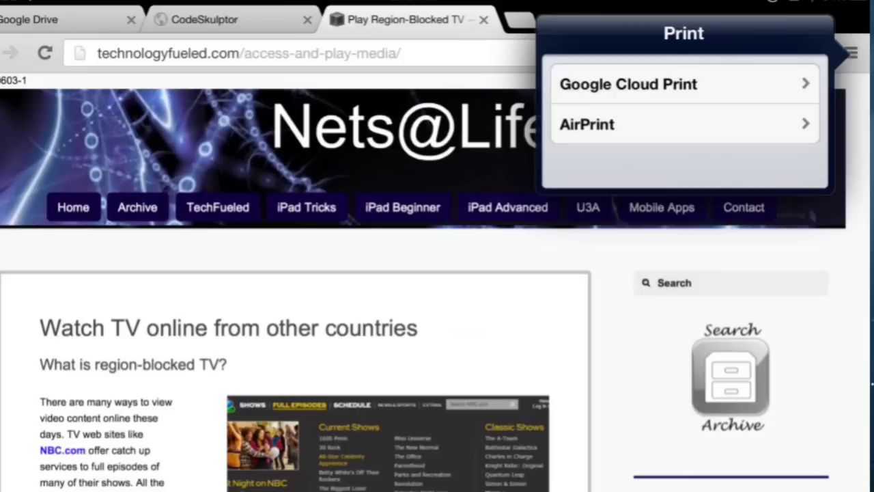
left_click(683, 124)
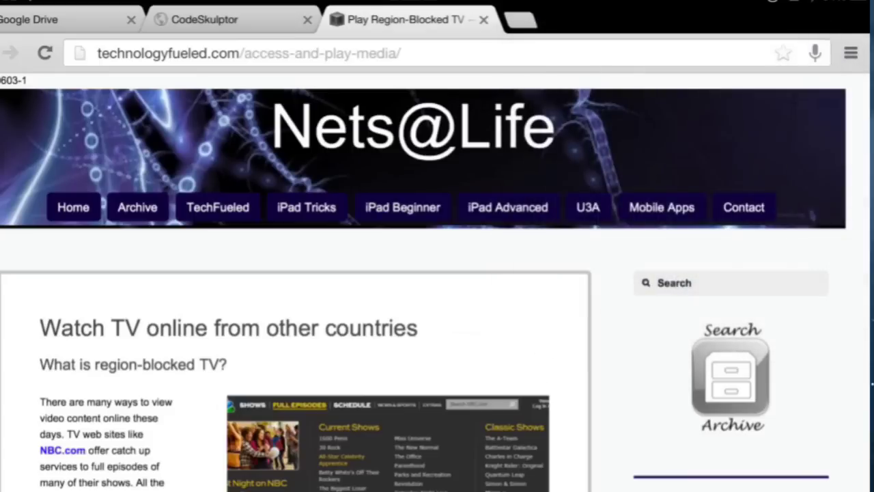
Step: Choose Google Cloud Print for the article, select the lower _192_168_1_6 printer and review its print options
left_click(850, 53)
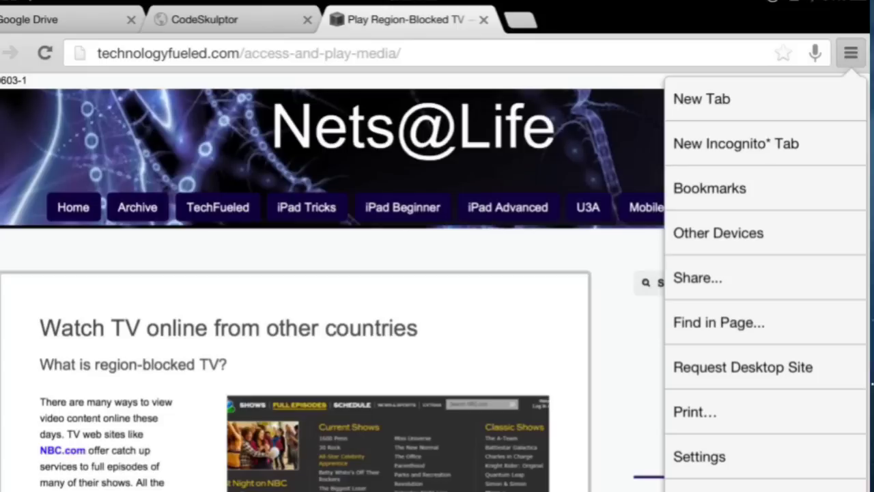
left_click(694, 412)
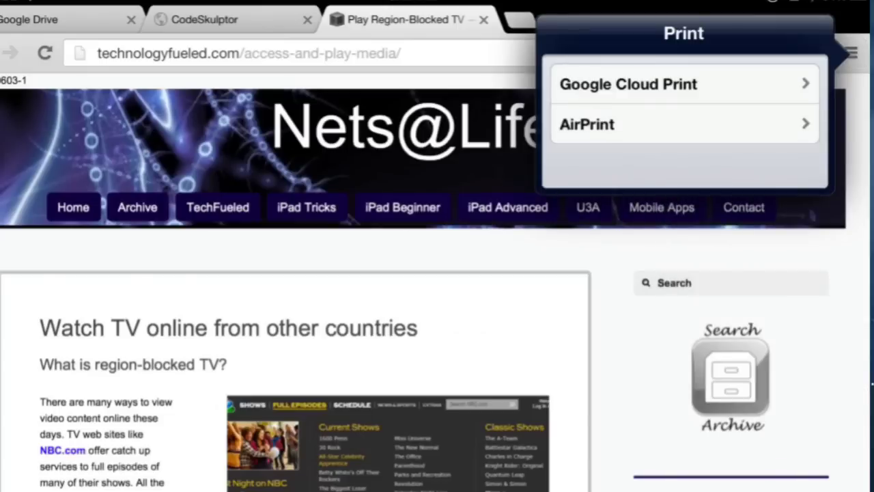
left_click(629, 84)
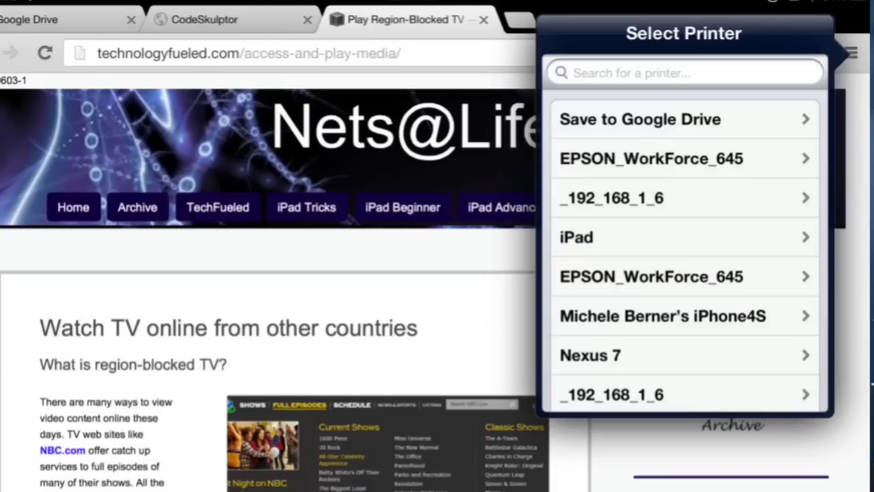
scroll(685, 232, "down", 3)
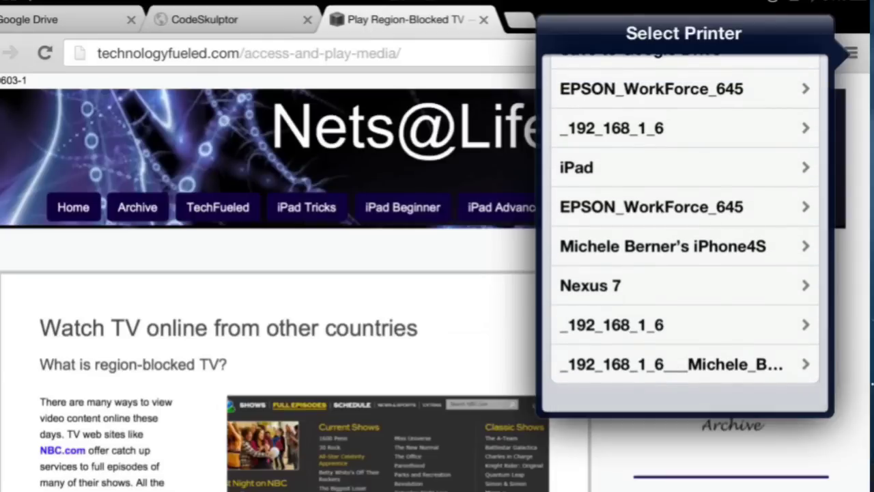
left_click(615, 325)
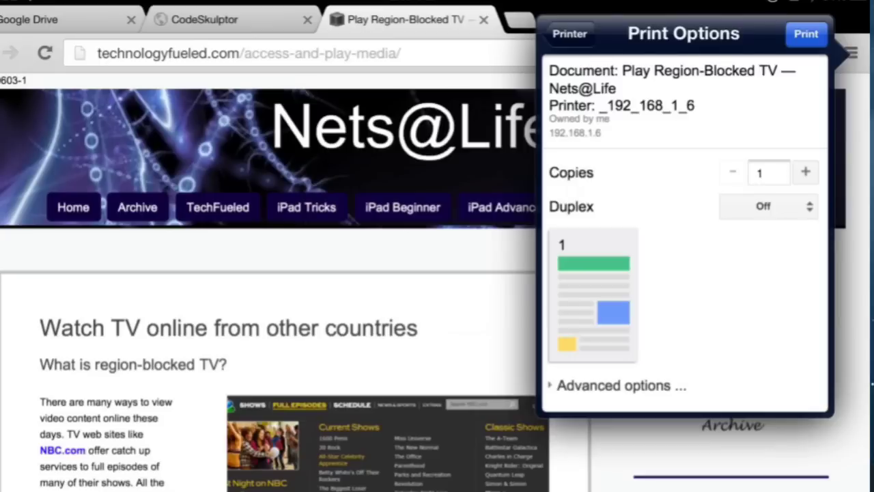
scroll(685, 232, "down", 2)
Step: Change the article's print destination to Save to Google Drive
left_click(570, 33)
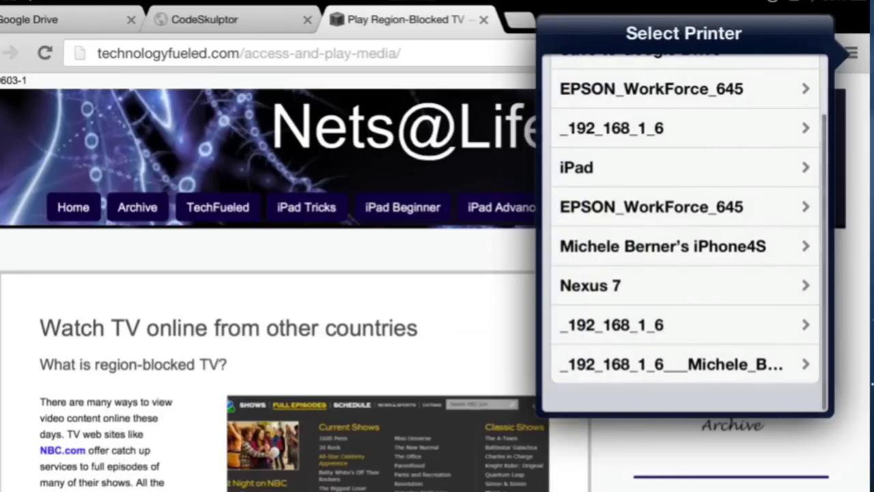
scroll(683, 232, "up", 3)
left_click(652, 153)
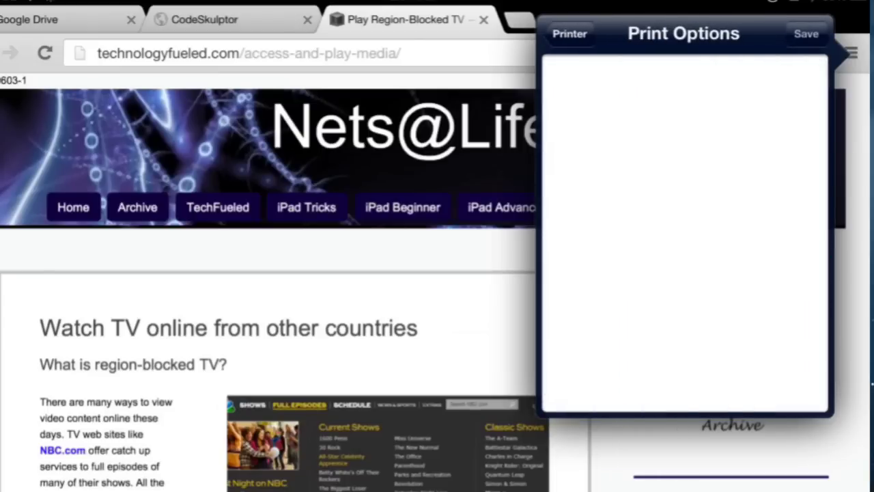
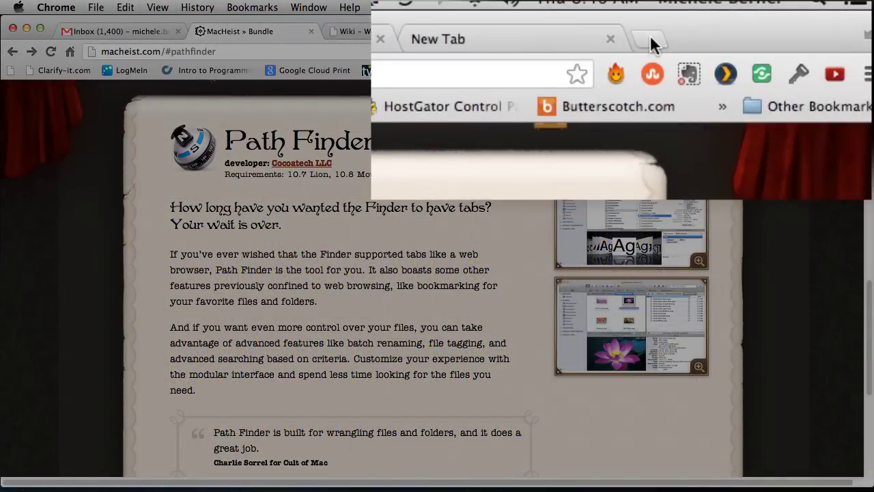
Step: Open a new tab in desktop Chrome and look through both pages of installed apps
left_click(519, 37)
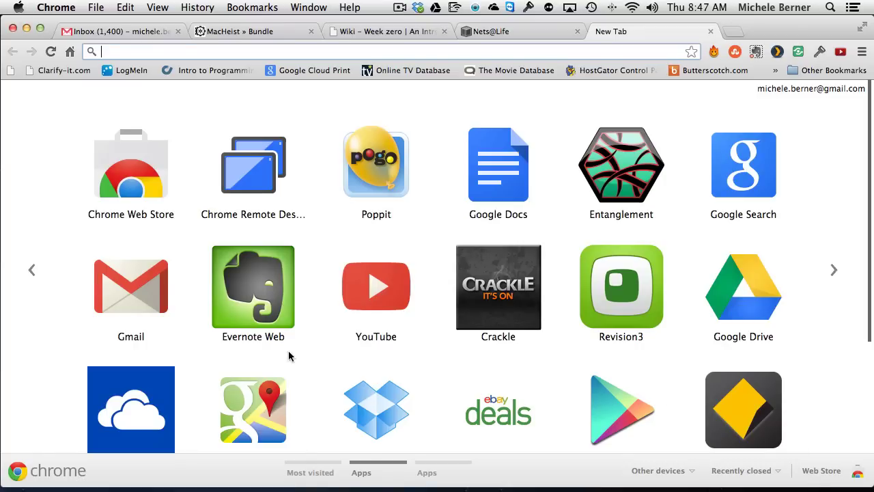
scroll(146, 334, "down", 5)
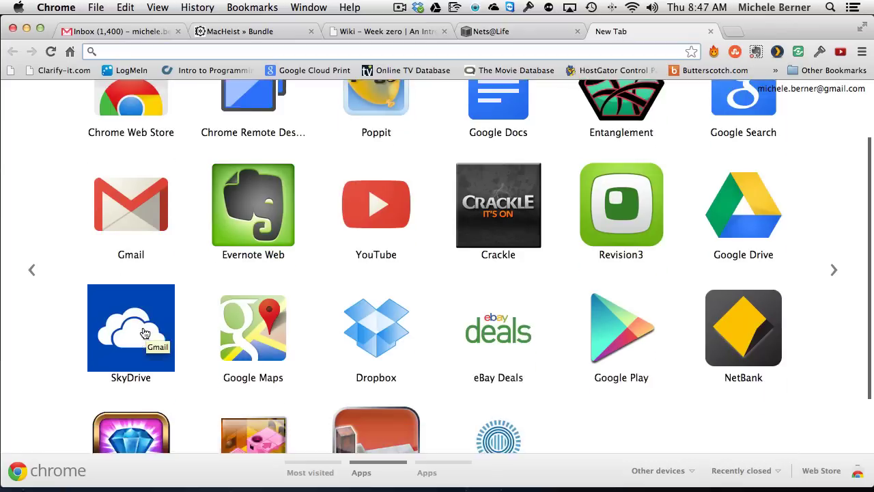
scroll(141, 335, "up", 5)
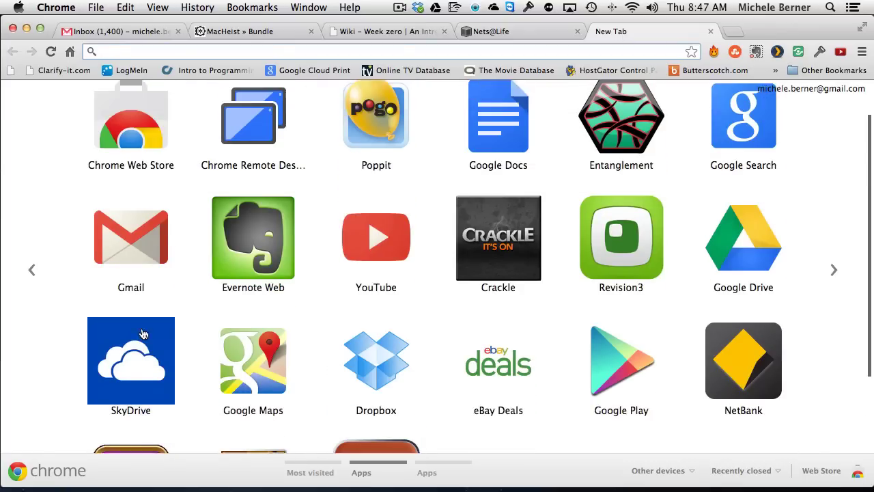
left_click(834, 271)
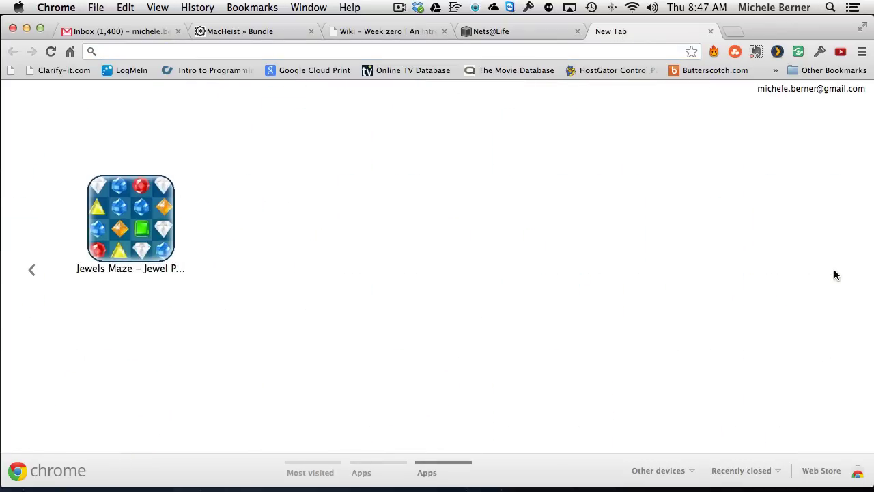
left_click(31, 269)
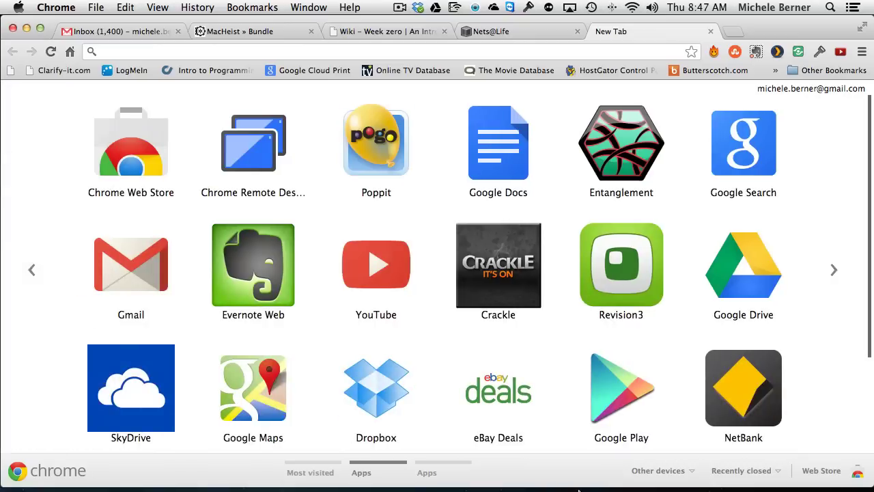
Step: Open the Chrome Web Store and look through the featured apps on its home page
left_click(823, 474)
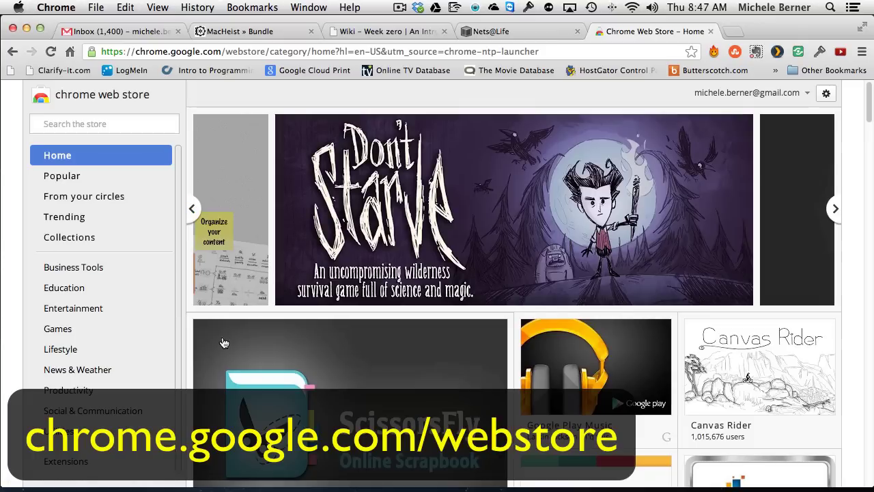
scroll(351, 325, "down", 3)
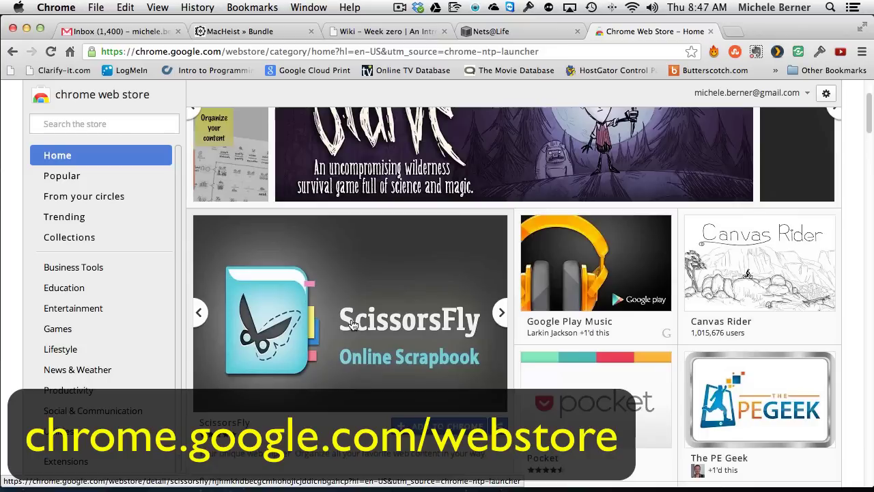
scroll(351, 324, "down", 4)
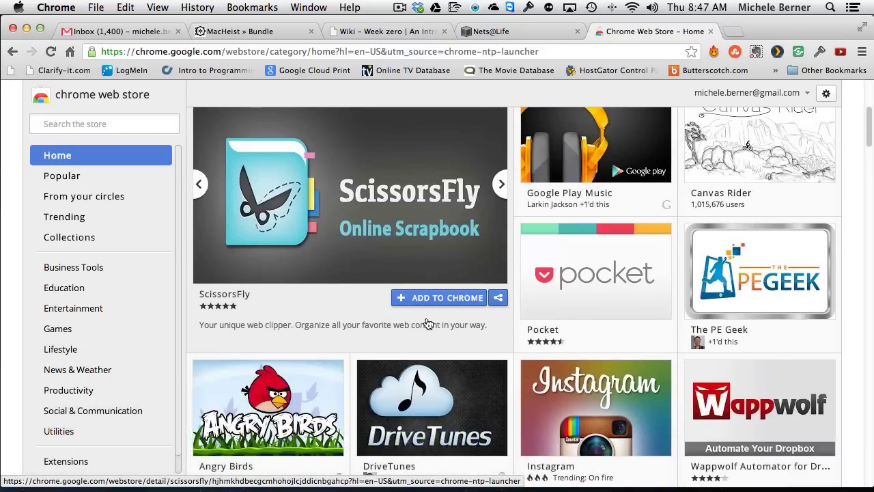
scroll(428, 322, "down", 3)
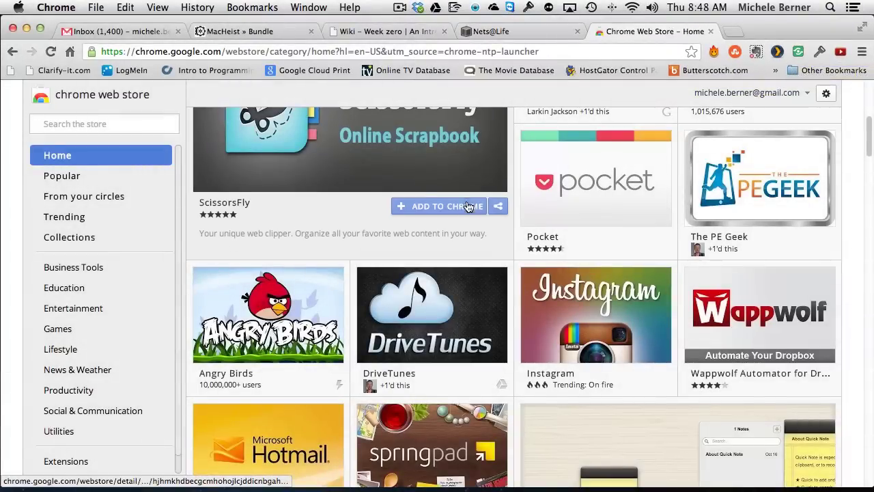
Step: Search the Chrome Web Store for "mobile to web"
left_click(63, 123)
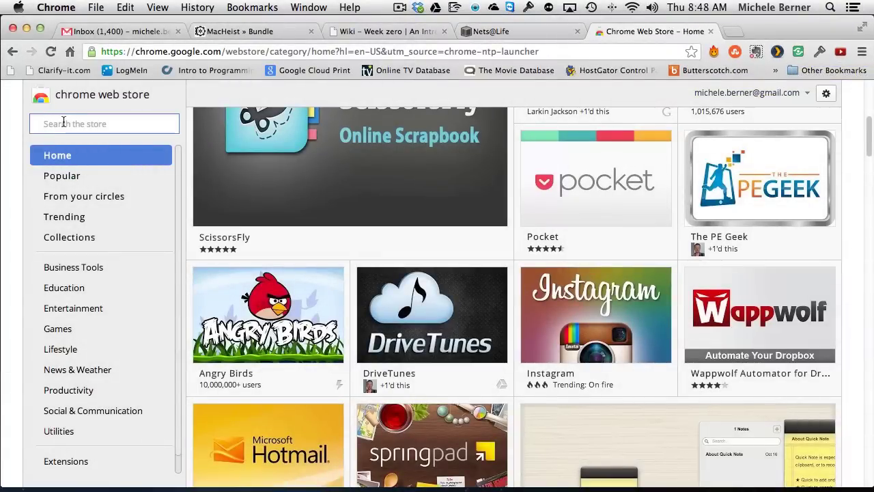
type("mo")
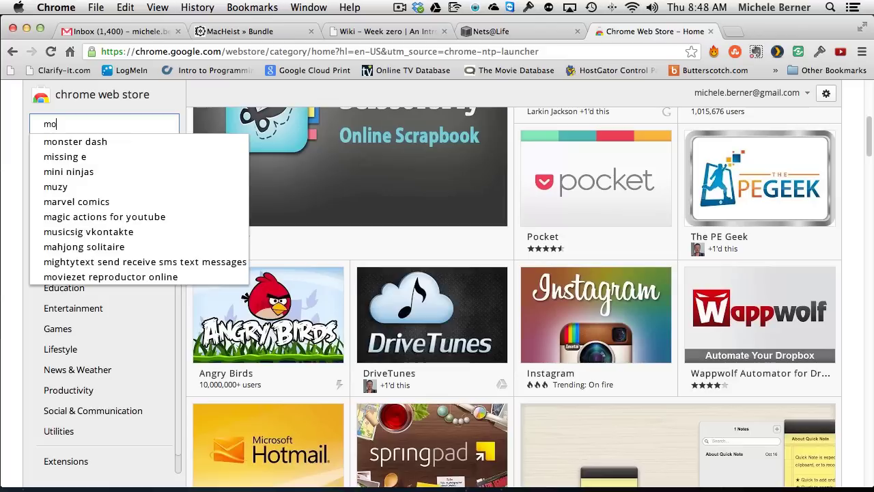
type("bile to web")
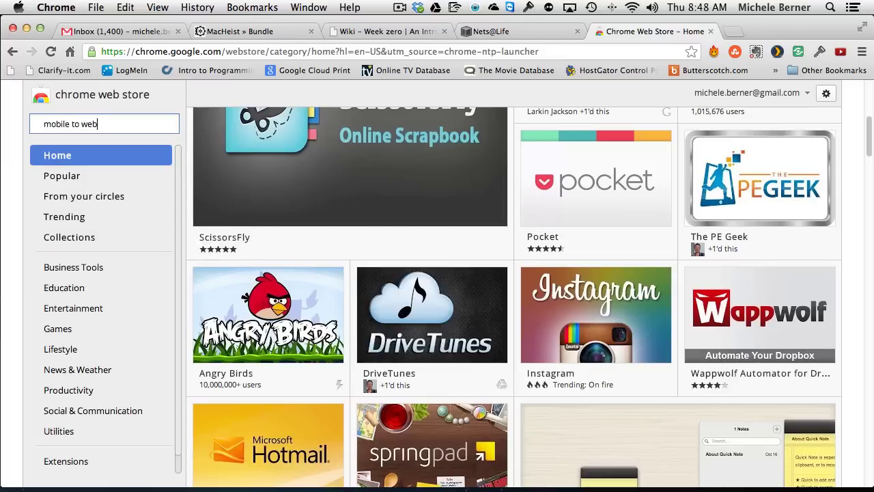
key("Return")
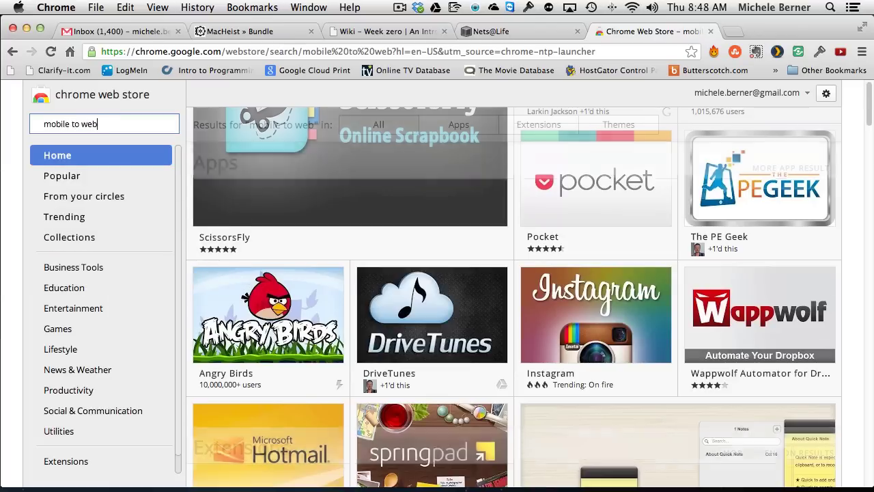
Step: Add the Chrome to Mobile extension to Chrome and dismiss the installation notice
scroll(307, 362, "down", 3)
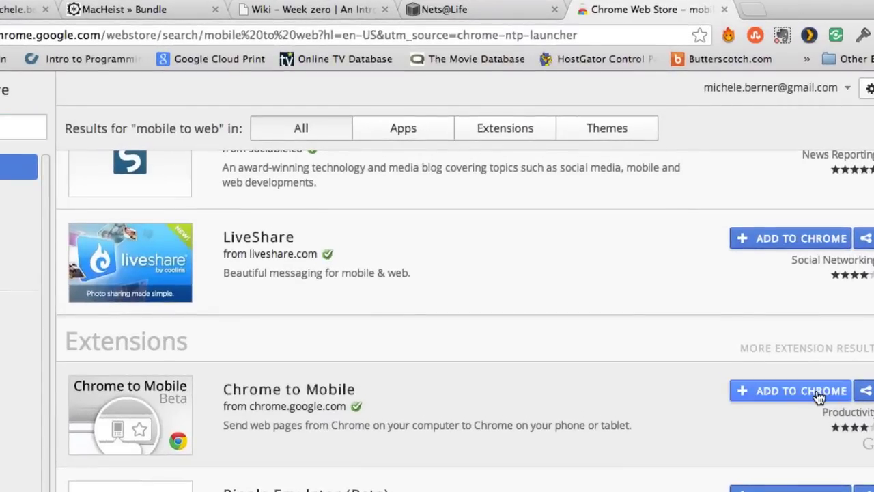
left_click(819, 393)
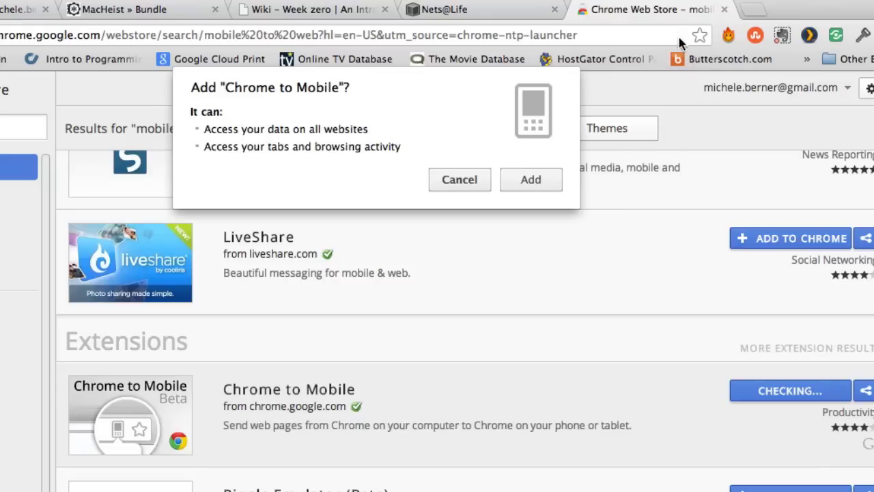
left_click(530, 180)
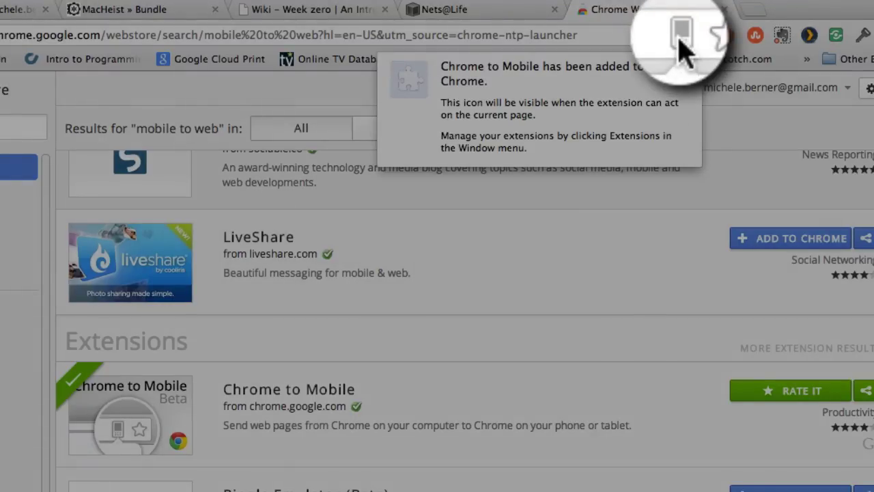
left_click(644, 198)
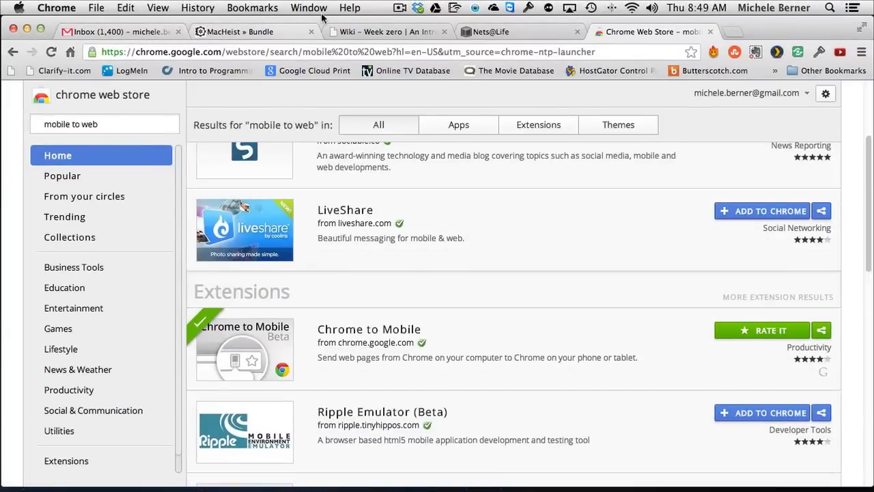
Step: Open Chrome's Extensions page and locate the Chrome to Mobile entry among the installed extensions
left_click(315, 9)
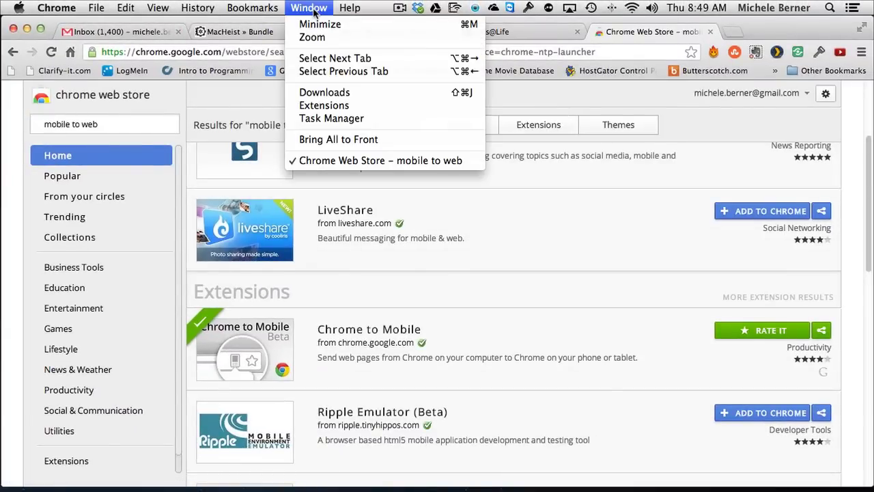
left_click(308, 107)
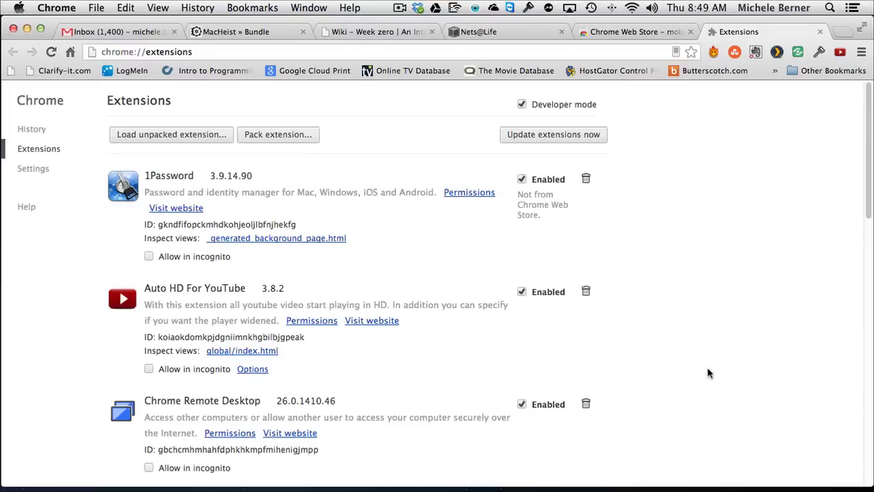
scroll(717, 369, "down", 5)
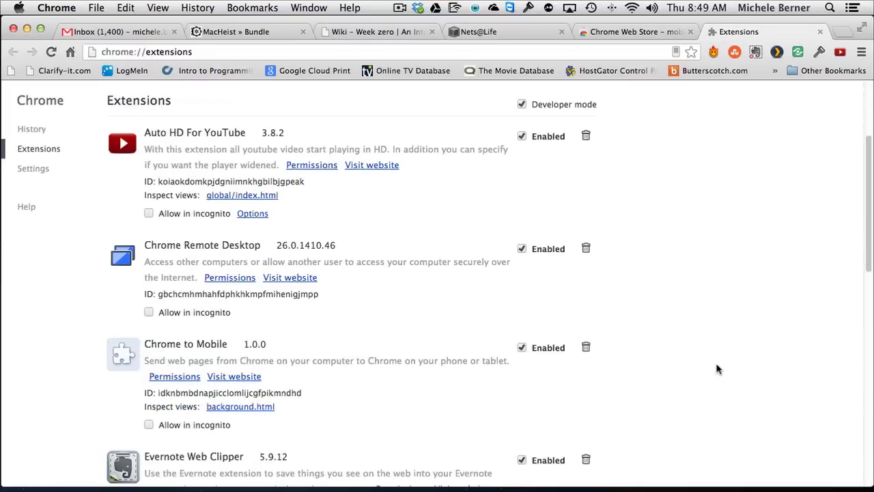
scroll(717, 369, "down", 5)
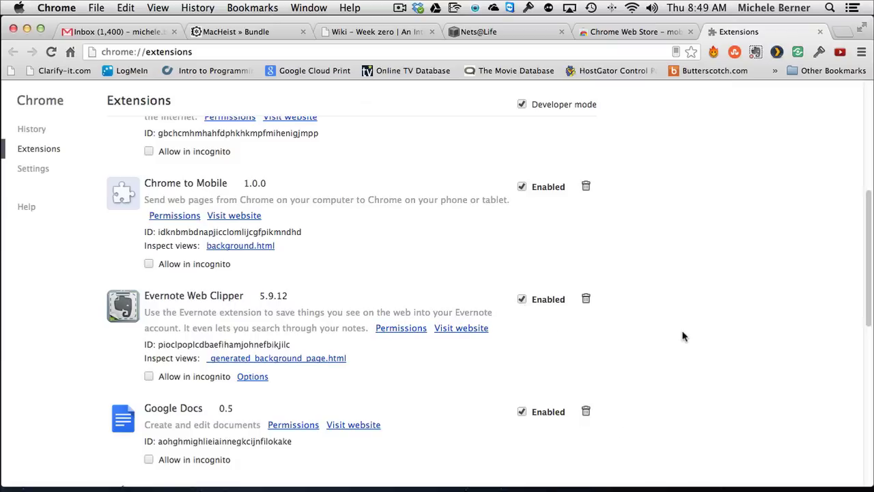
scroll(574, 308, "down", 5)
scroll(410, 246, "up", 6)
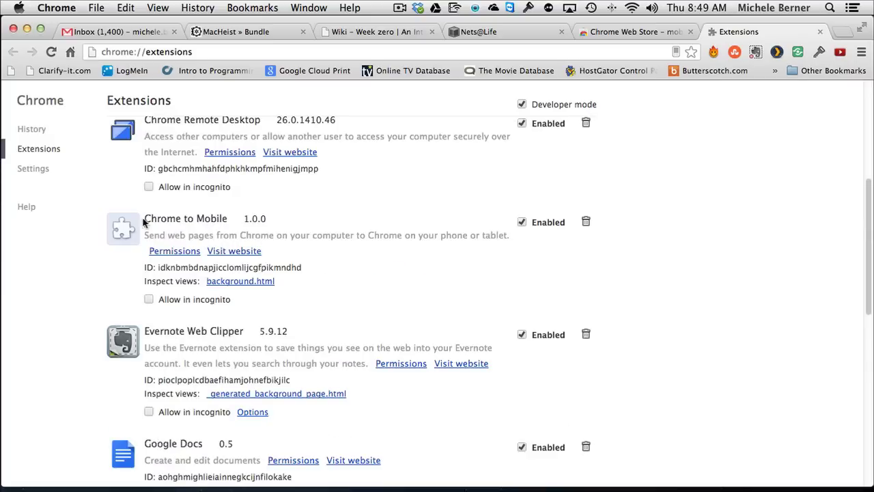
Step: Read the Chrome to Mobile description on the extension's website and close both Chrome Web Store tabs
left_click(232, 251)
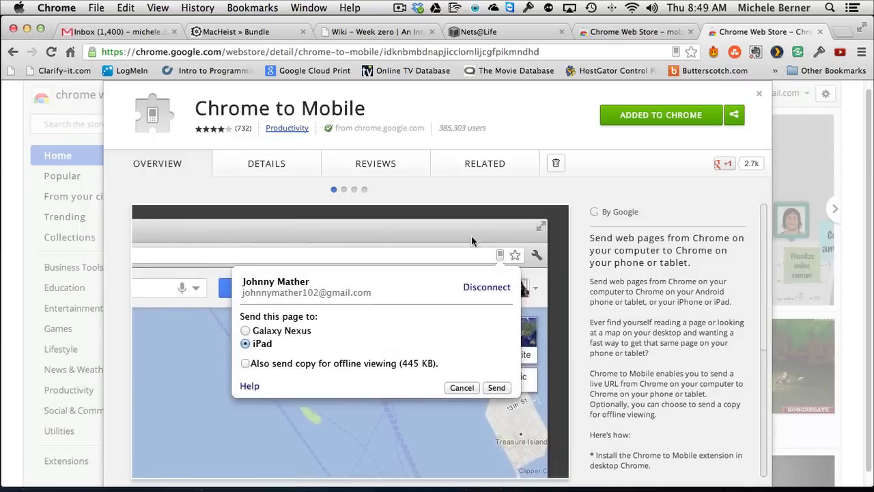
scroll(632, 213, "down", 3)
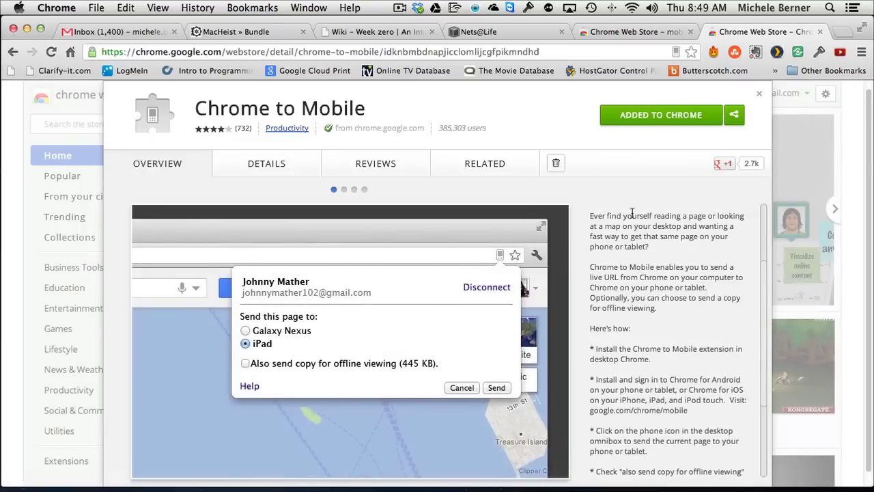
scroll(622, 260, "down", 4)
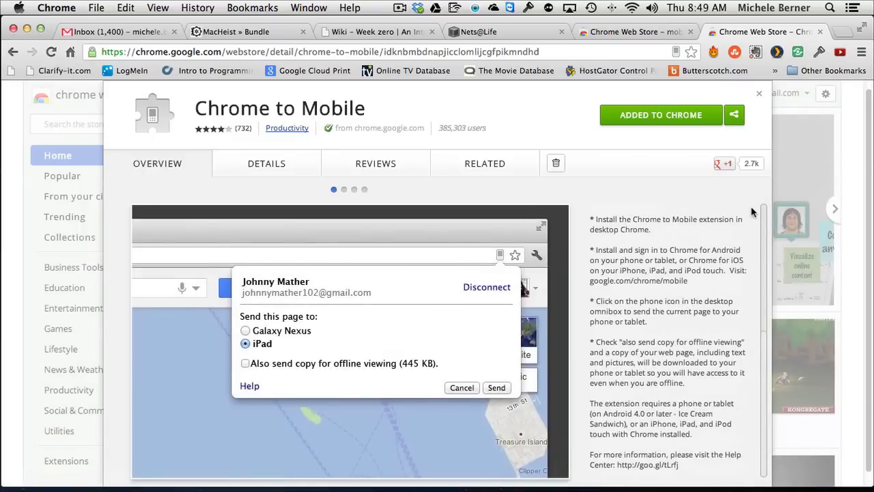
scroll(759, 217, "up", 7)
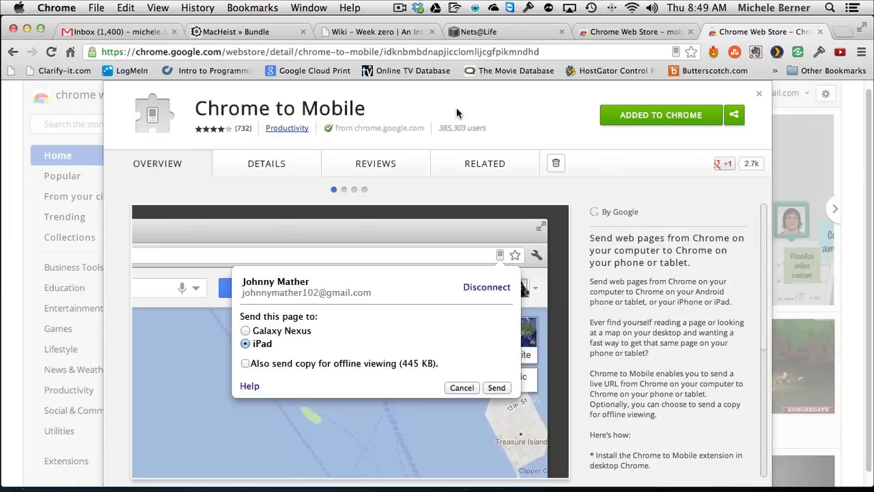
left_click(821, 33)
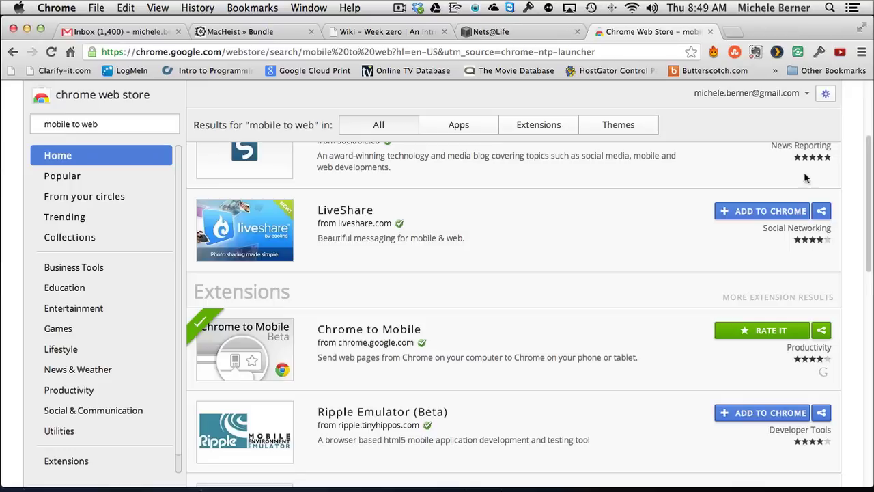
left_click(710, 32)
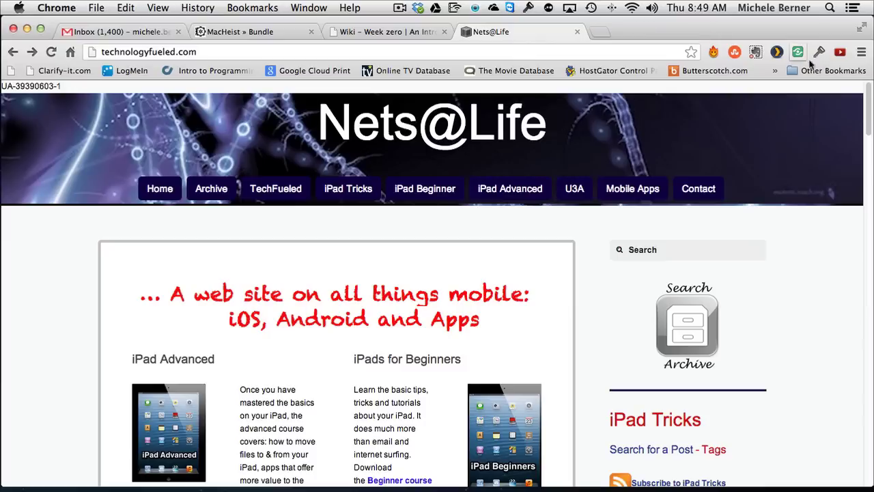
Step: Open the bookmarked article "The Best iPad Tips and Tricks" in a new tab
left_click(600, 34)
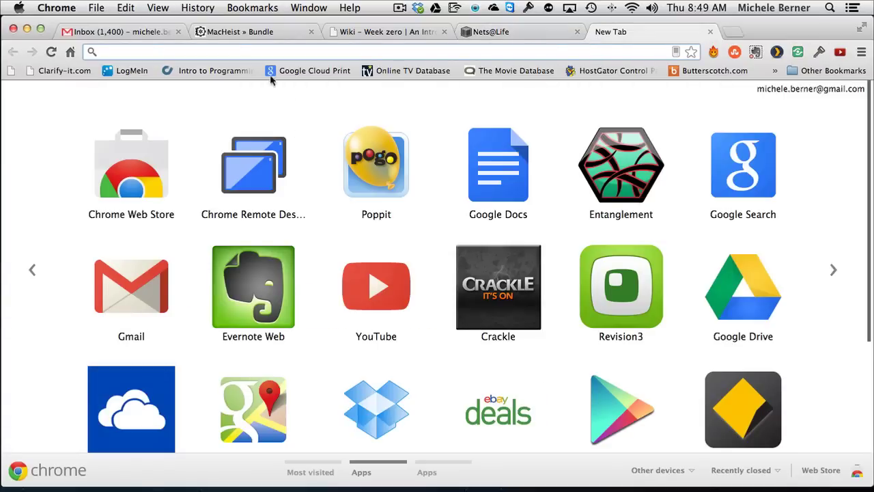
left_click(251, 8)
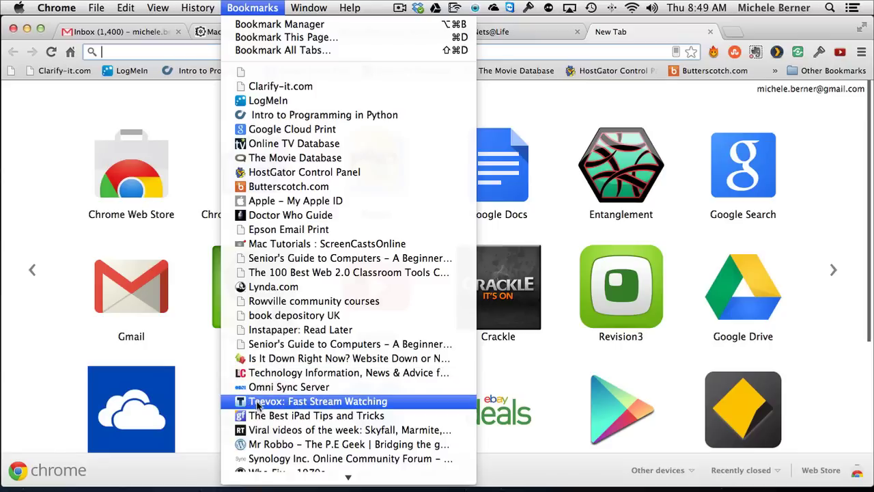
left_click(295, 415)
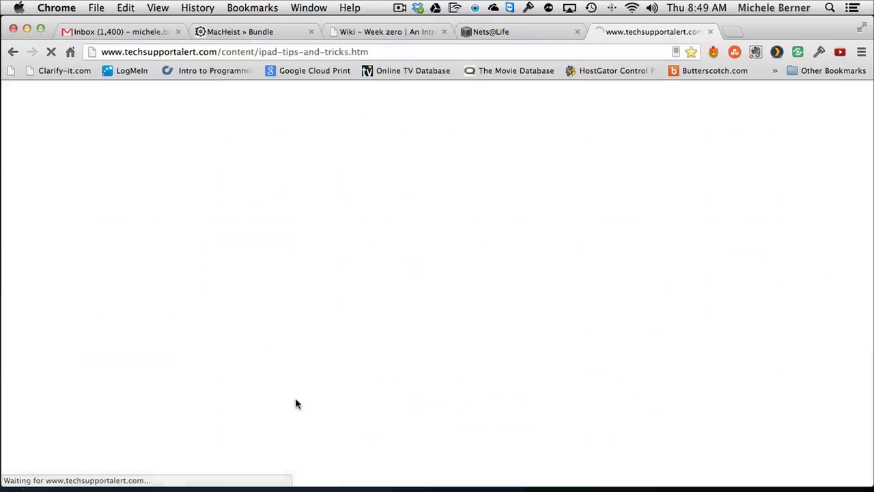
Step: Look through the article's introduction, quick select index and the sections on switching between open apps and closing a running app
scroll(396, 360, "down", 1)
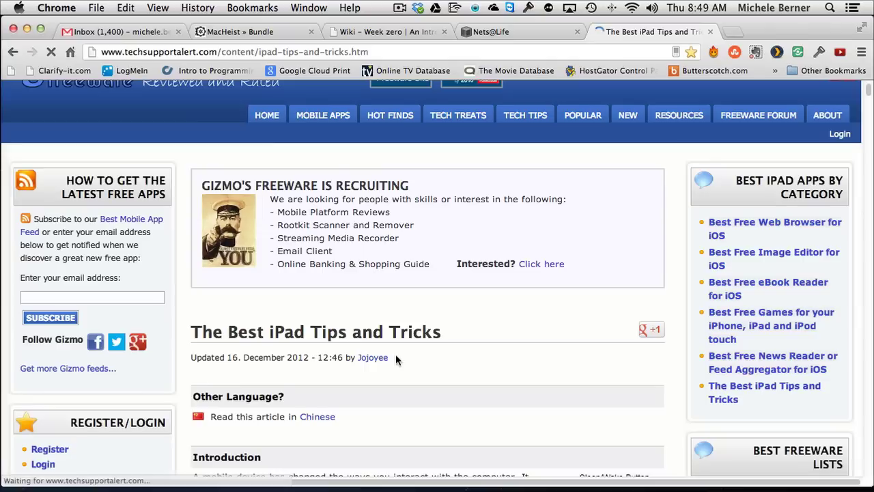
scroll(395, 360, "down", 3)
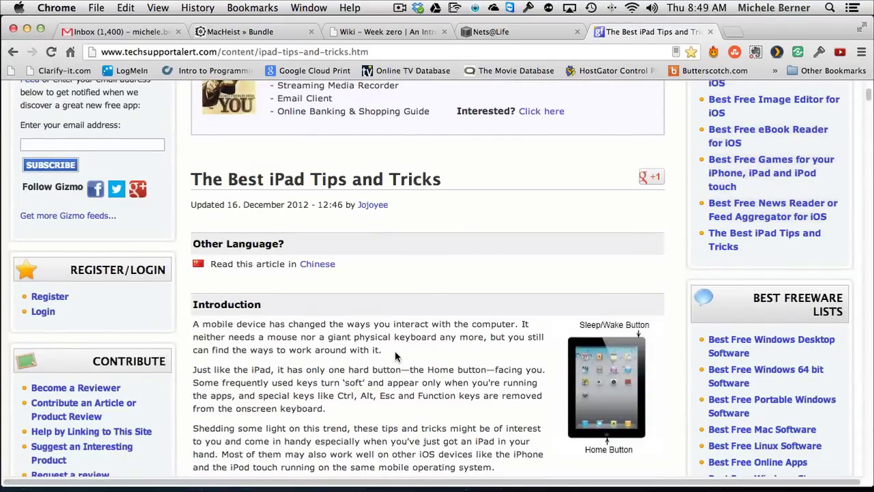
scroll(393, 350, "down", 2)
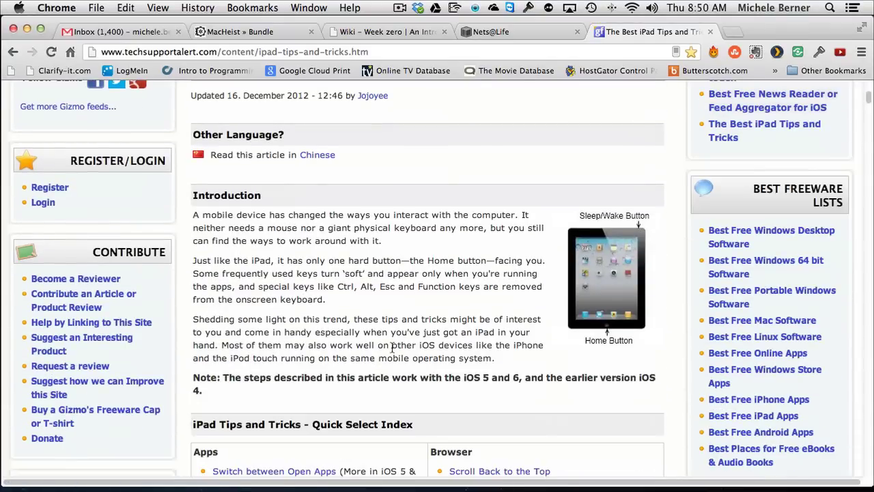
scroll(392, 347, "down", 2)
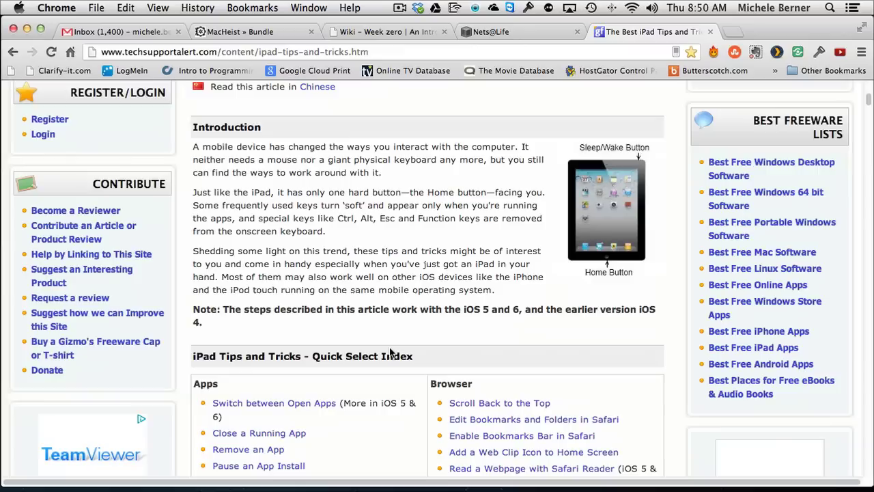
scroll(391, 350, "down", 2)
scroll(390, 346, "down", 8)
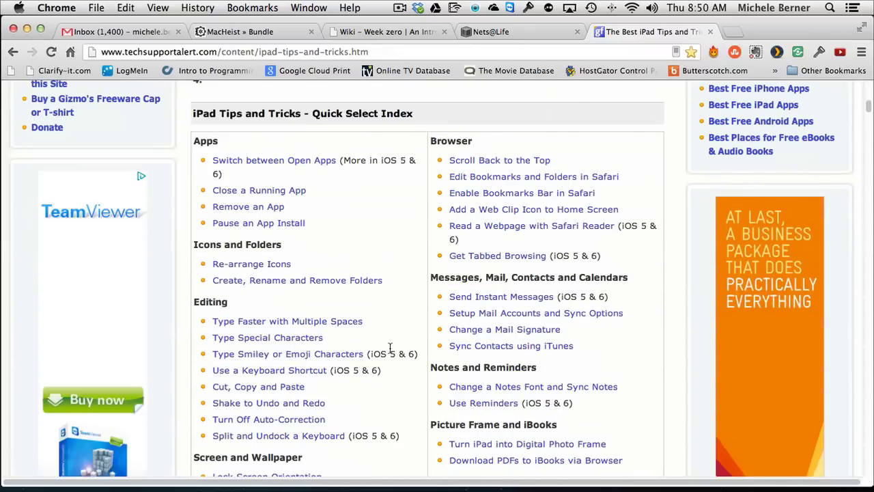
scroll(389, 346, "down", 4)
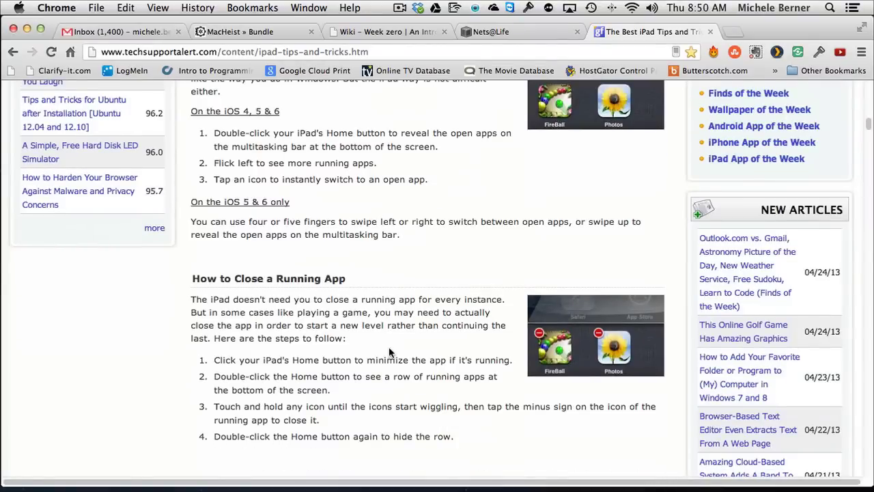
scroll(389, 346, "up", 1)
scroll(389, 349, "up", 1)
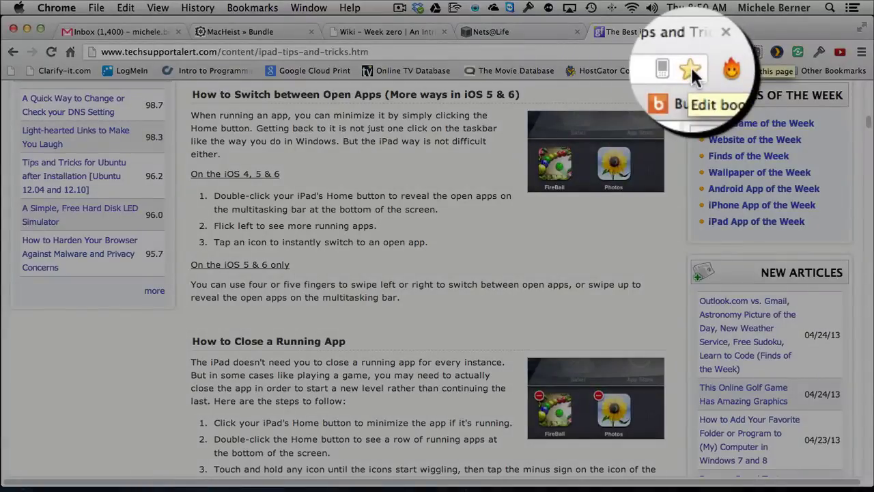
Step: Connect the mobile devices to Chrome to Mobile and send the article page to the iPad
left_click(675, 65)
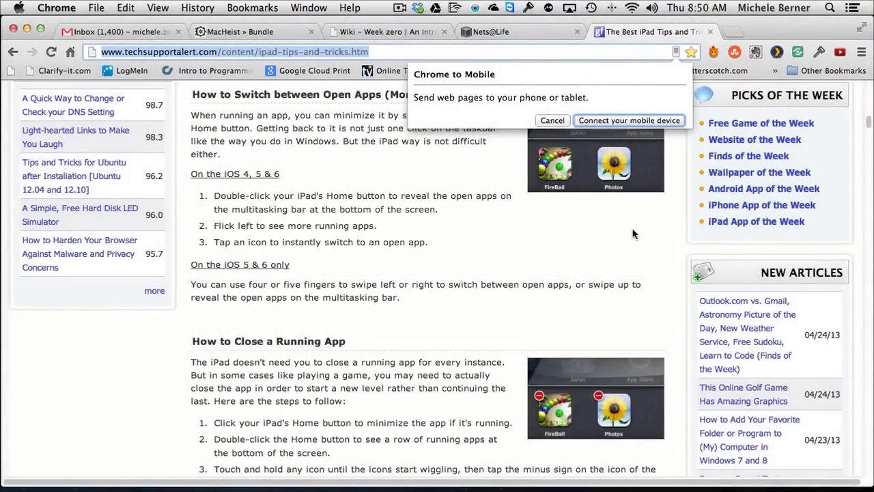
left_click(616, 123)
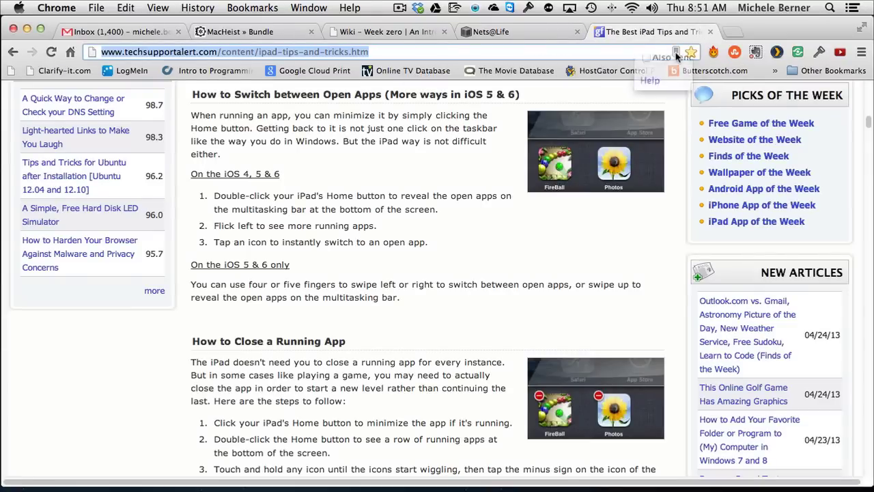
left_click(676, 53)
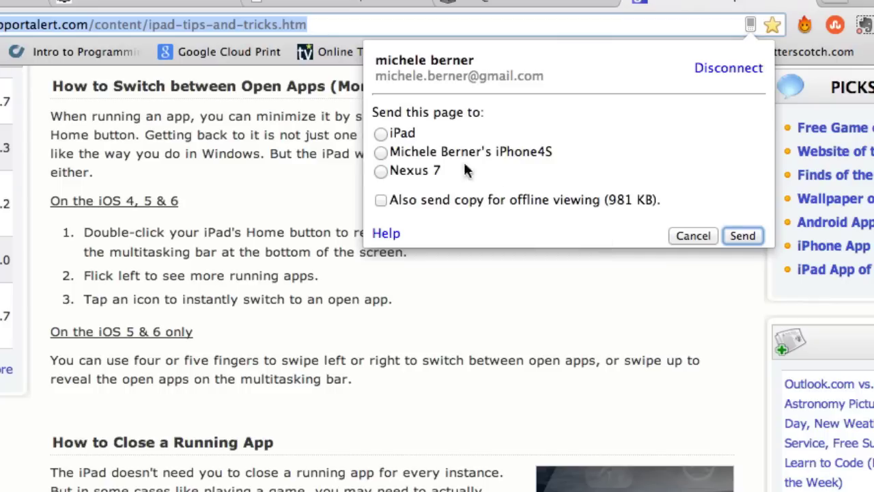
left_click(381, 135)
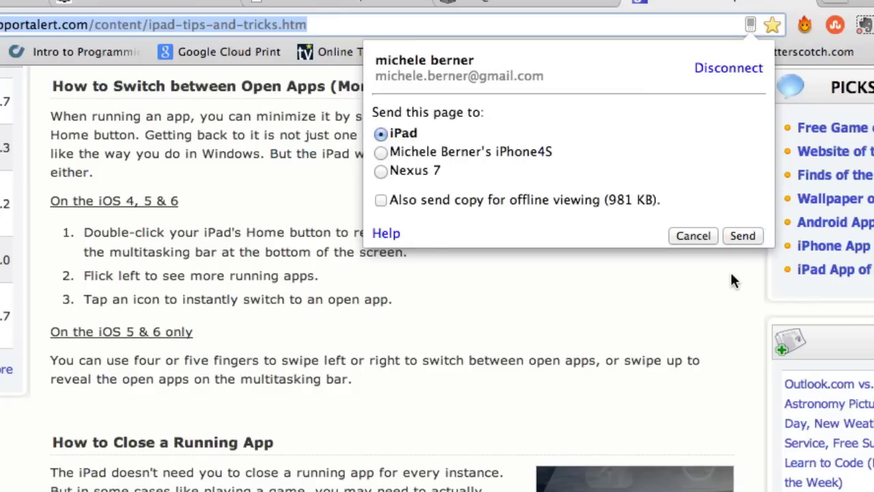
left_click(743, 236)
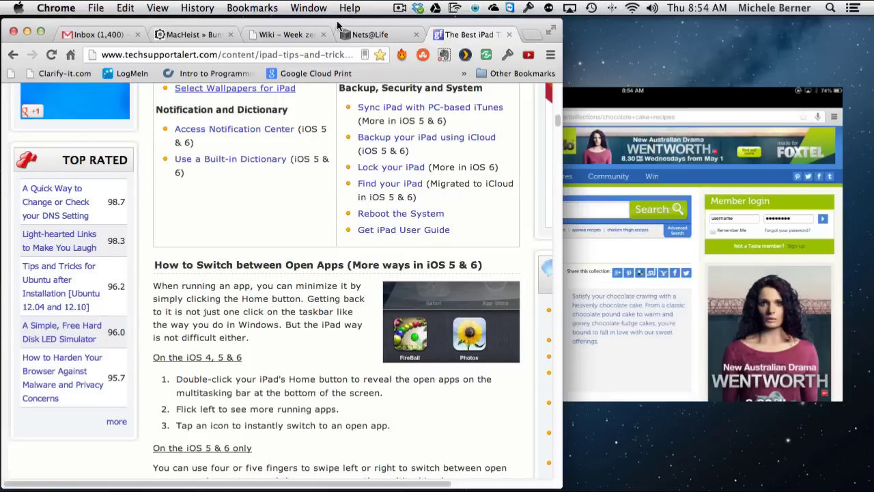
Step: Arrange the browser window and the Reflector iPad mirror, and send the article to the iPad again to view it there
left_click_drag(338, 25, 341, 25)
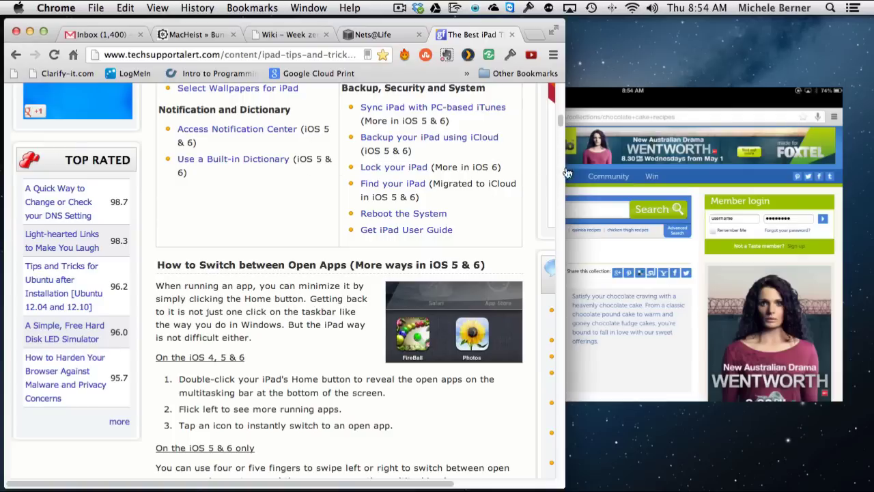
left_click_drag(601, 102, 629, 97)
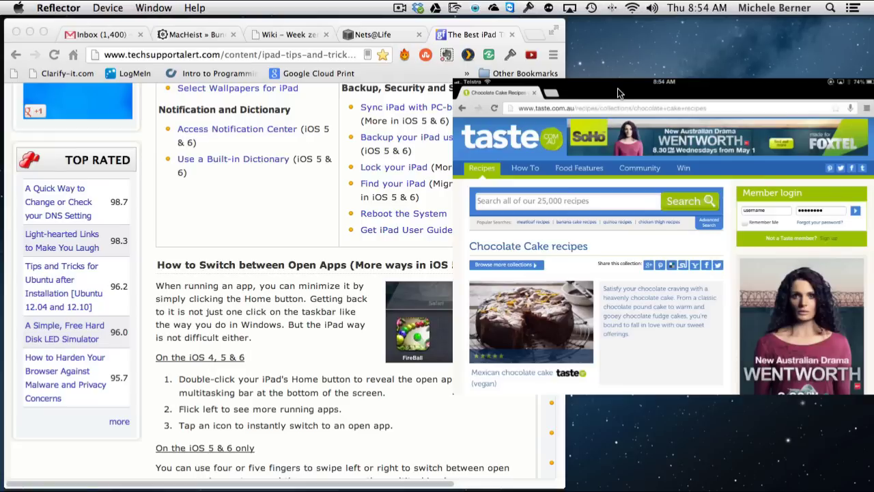
left_click(367, 54)
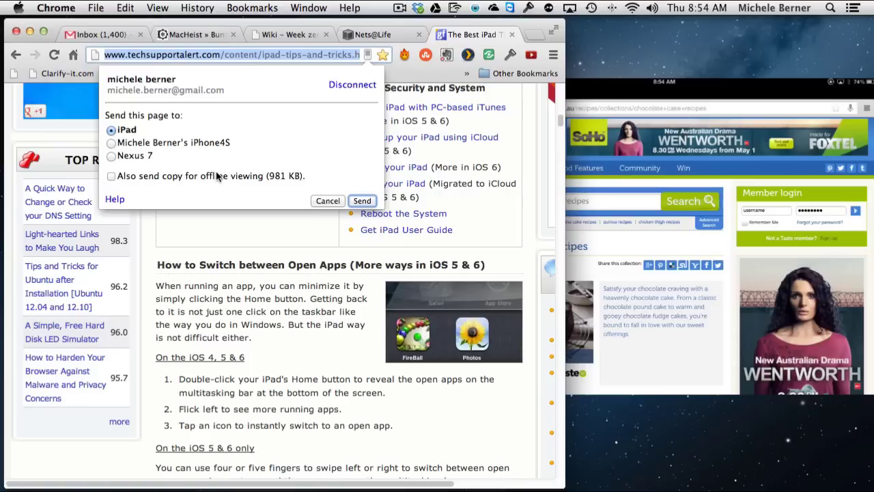
left_click(361, 200)
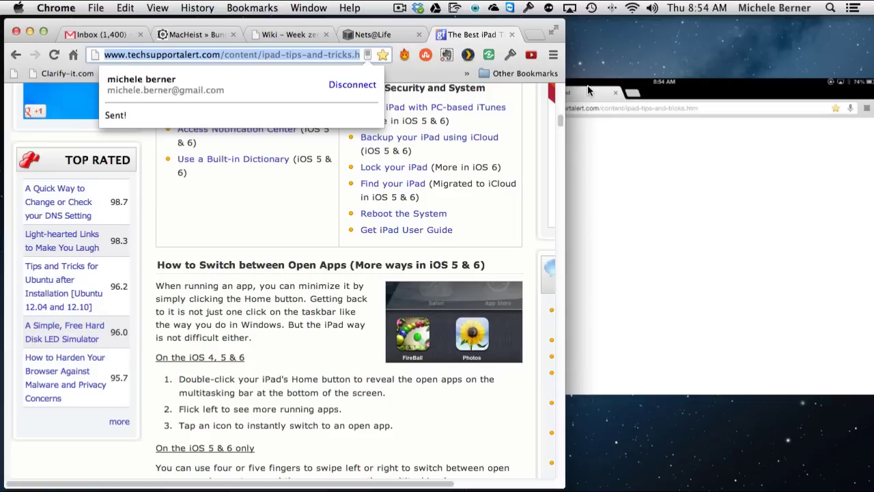
left_click(587, 85)
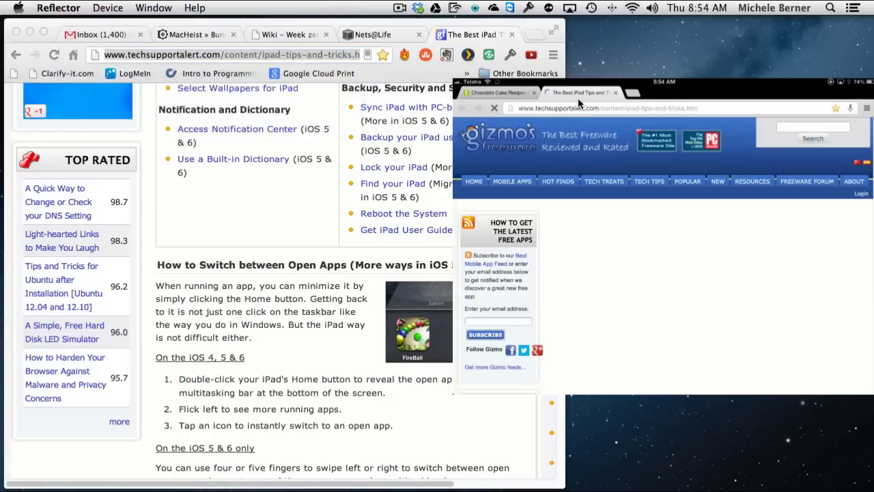